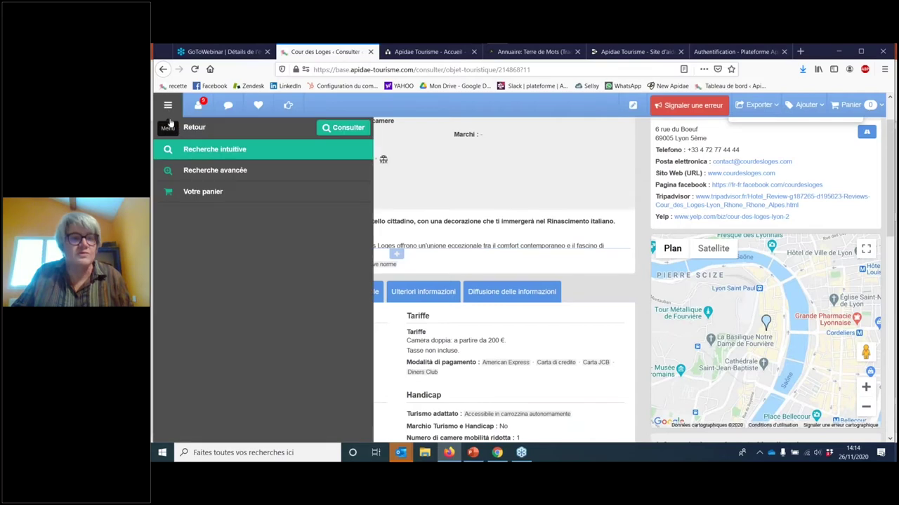
- Open the administration list of translator entry models (Modèles de saisie traducteur) in the Traduction section
{"action": "left_click", "coordinate": [169, 130]}
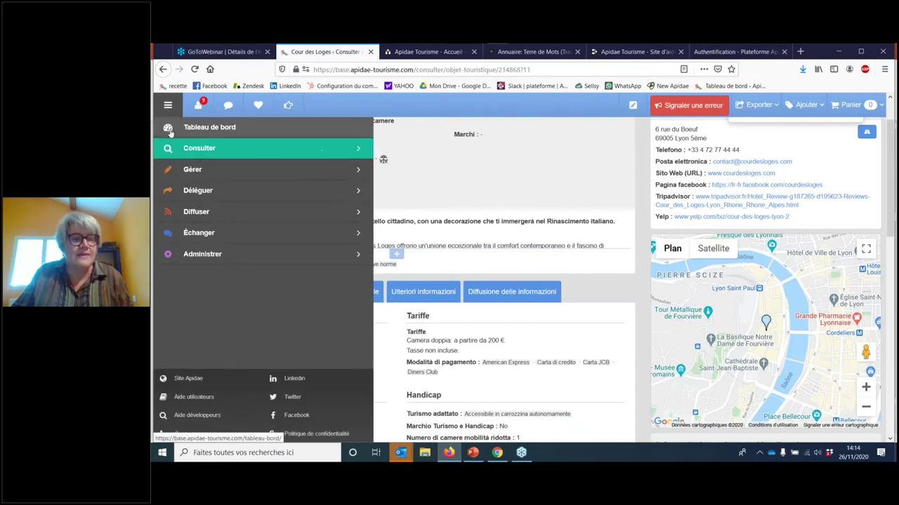
{"action": "left_click", "coordinate": [231, 259]}
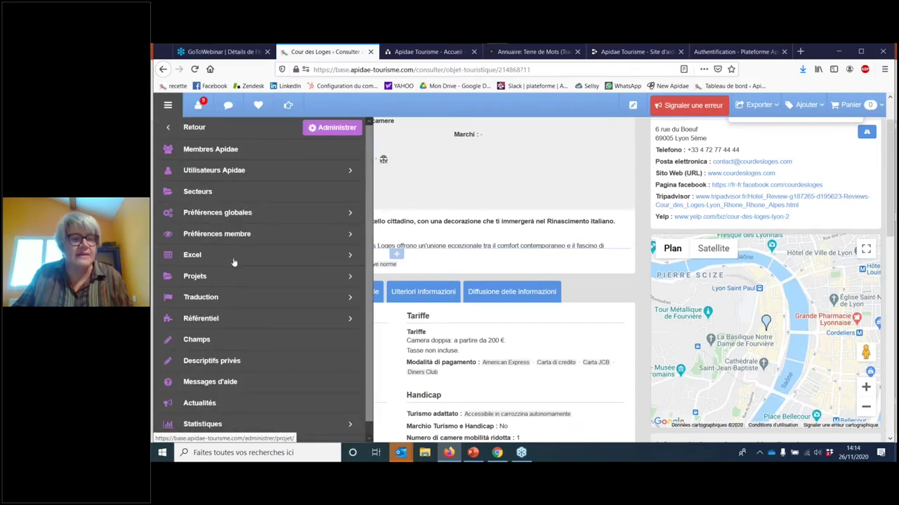
{"action": "left_click", "coordinate": [220, 301]}
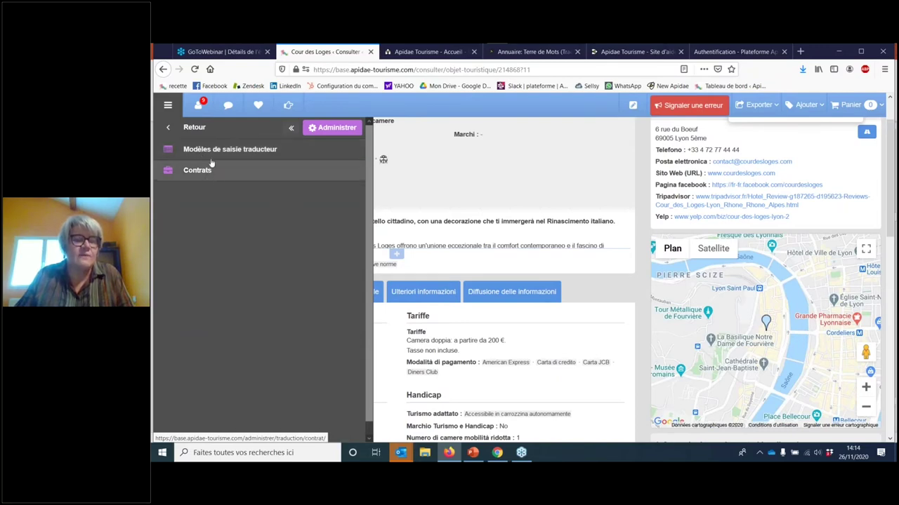
{"action": "left_click", "coordinate": [252, 151]}
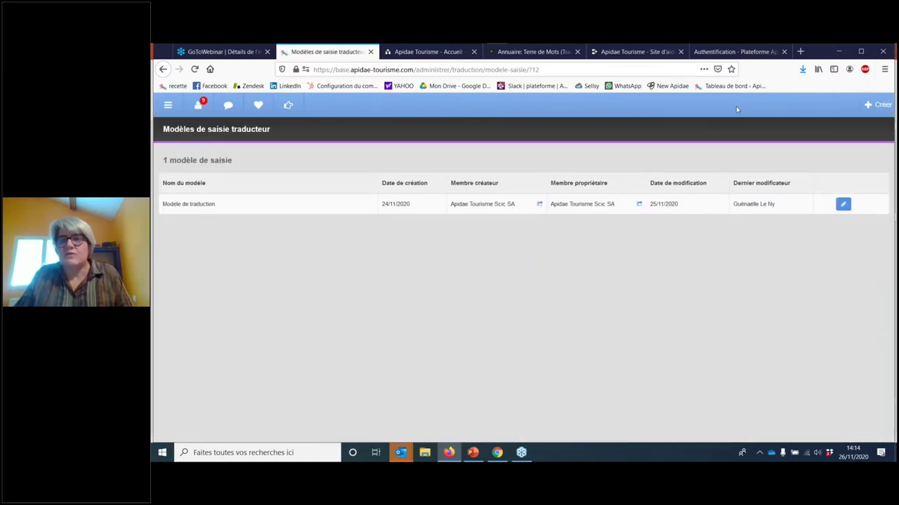
- Start a new translator entry model and name it "mon modele de démo"
{"action": "left_click", "coordinate": [878, 108]}
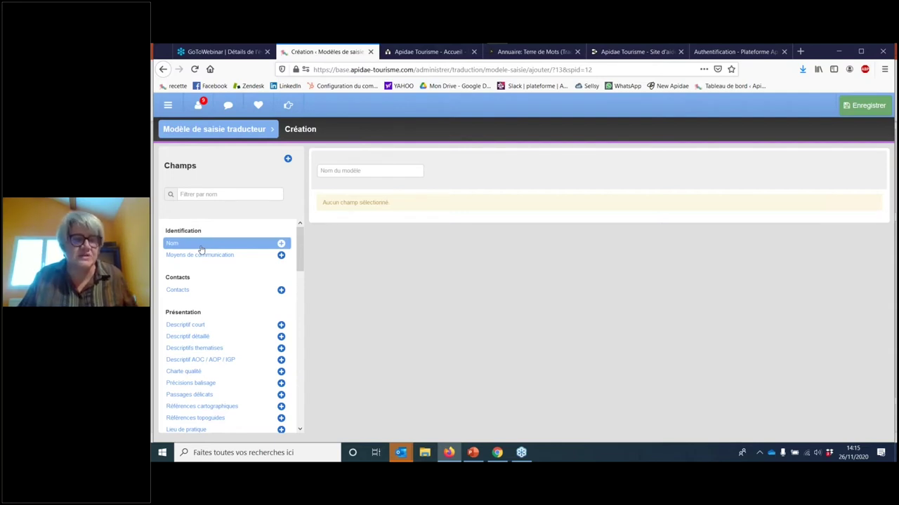
{"action": "left_click", "coordinate": [320, 170]}
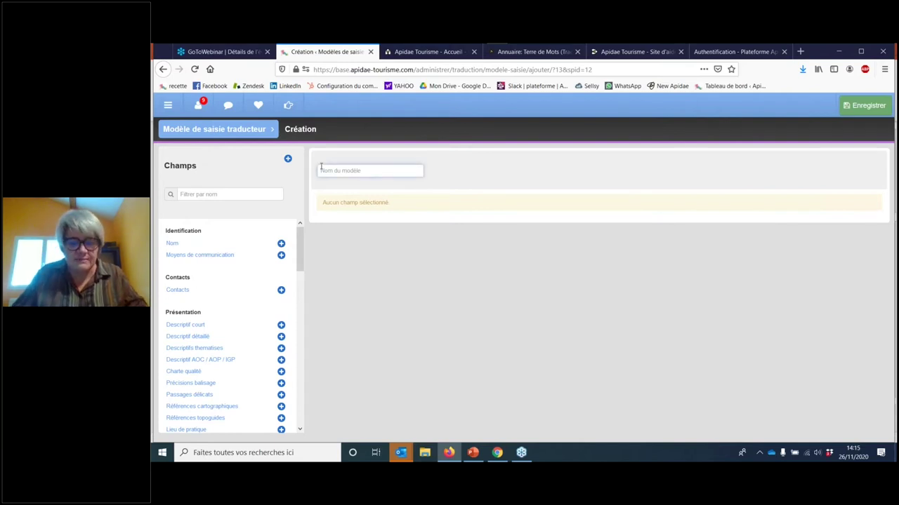
{"action": "type", "text": "mon"}
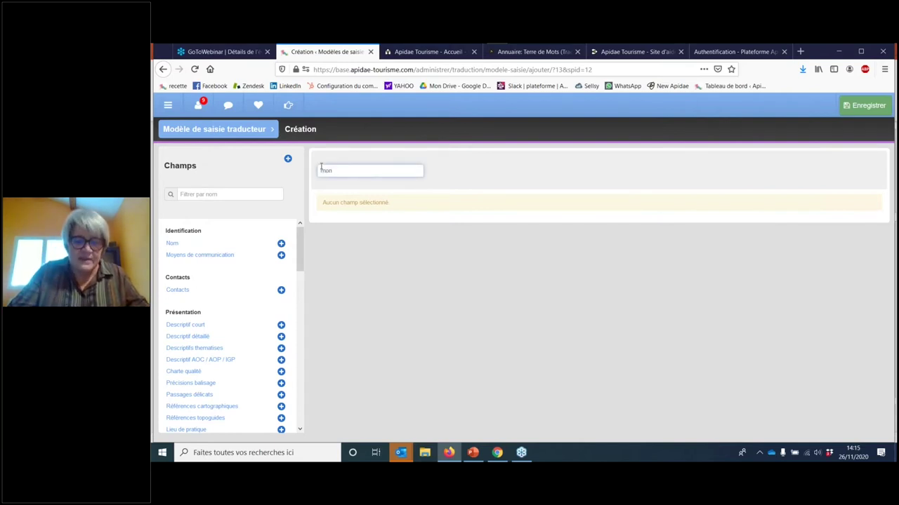
{"action": "type", "text": " modele de d"}
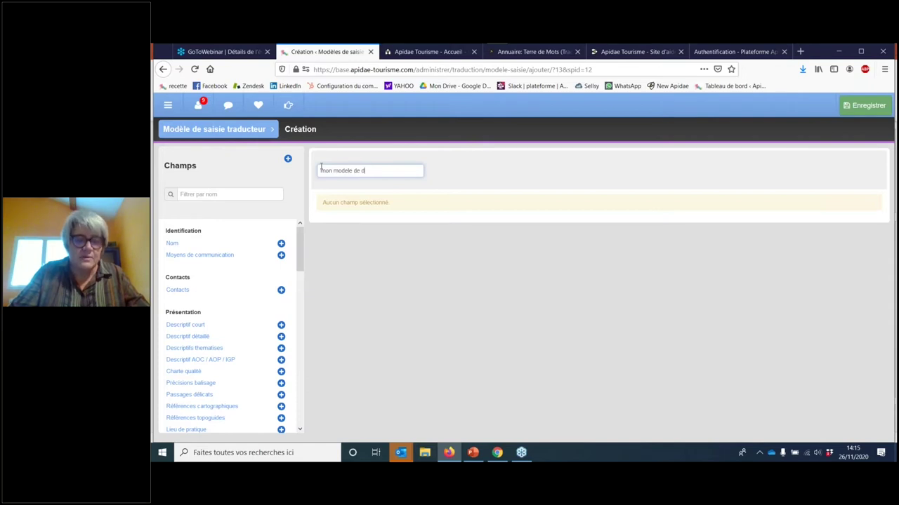
{"action": "type", "text": "émo"}
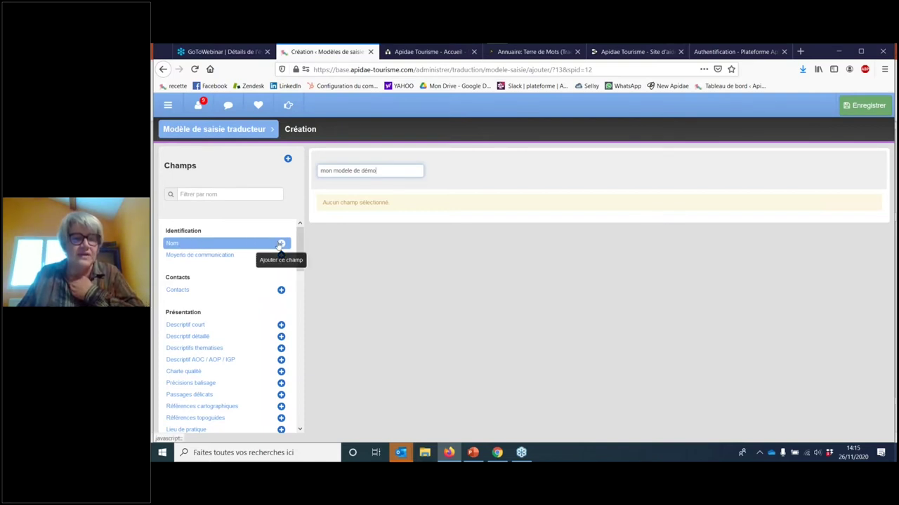
- Add the fields Nom, Descriptif court, Descriptif détaillé and Descriptifs thématisés to the model and save it
{"action": "left_click", "coordinate": [281, 245]}
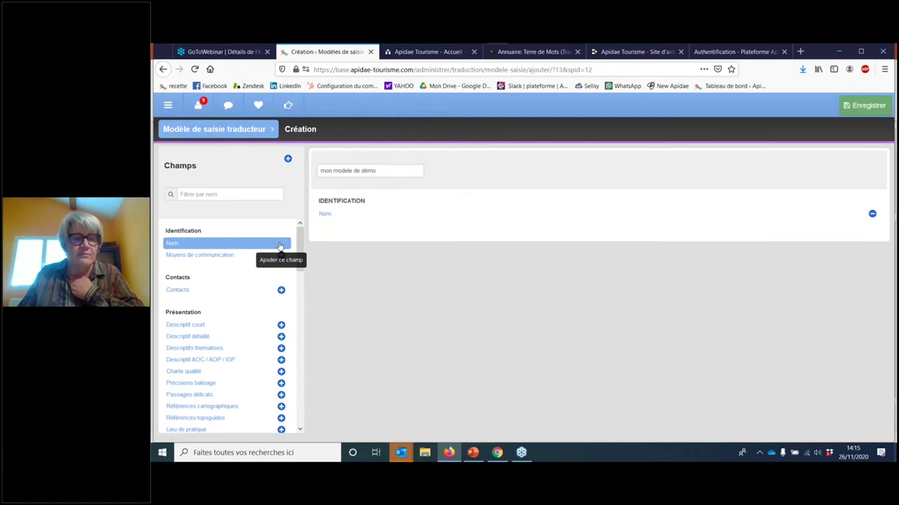
{"action": "left_click", "coordinate": [238, 325]}
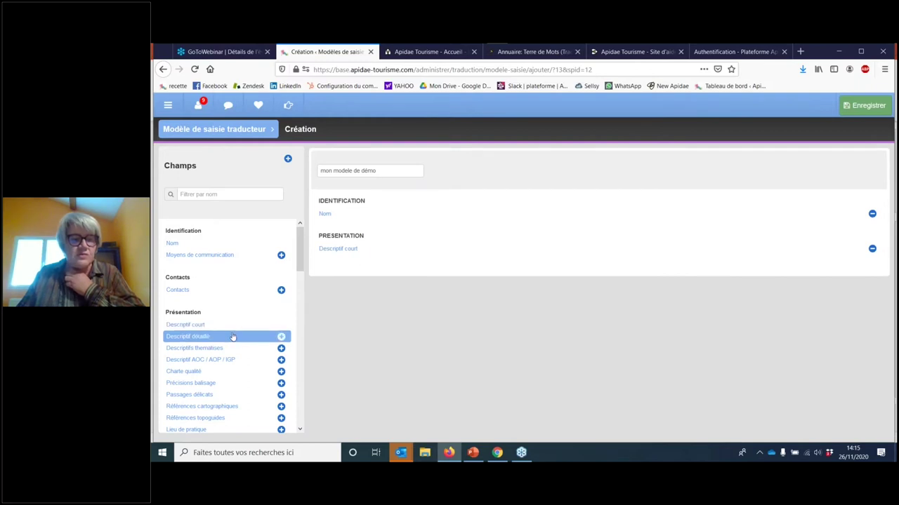
{"action": "left_click", "coordinate": [233, 337]}
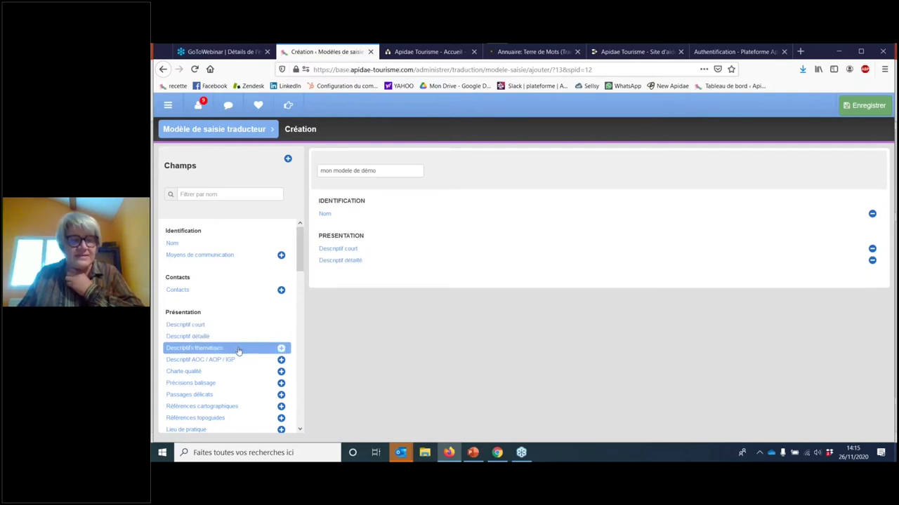
{"action": "left_click", "coordinate": [238, 349]}
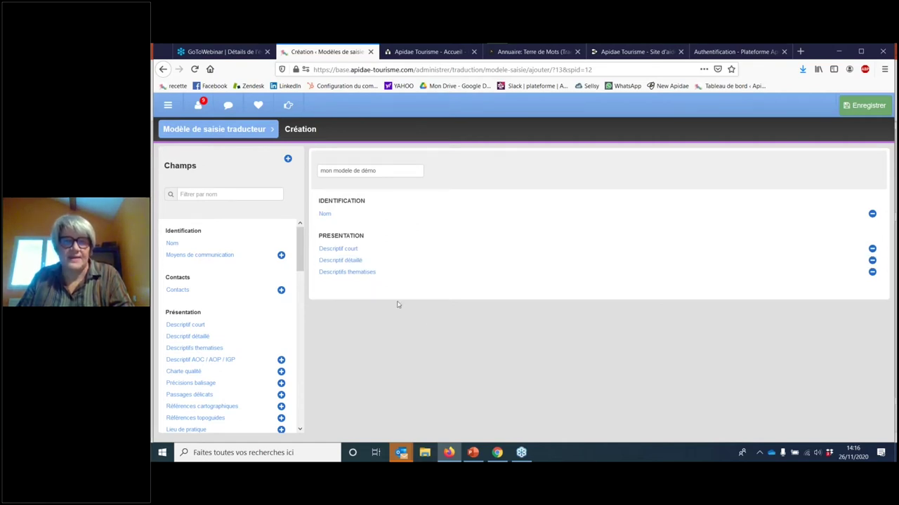
{"action": "left_click", "coordinate": [862, 110]}
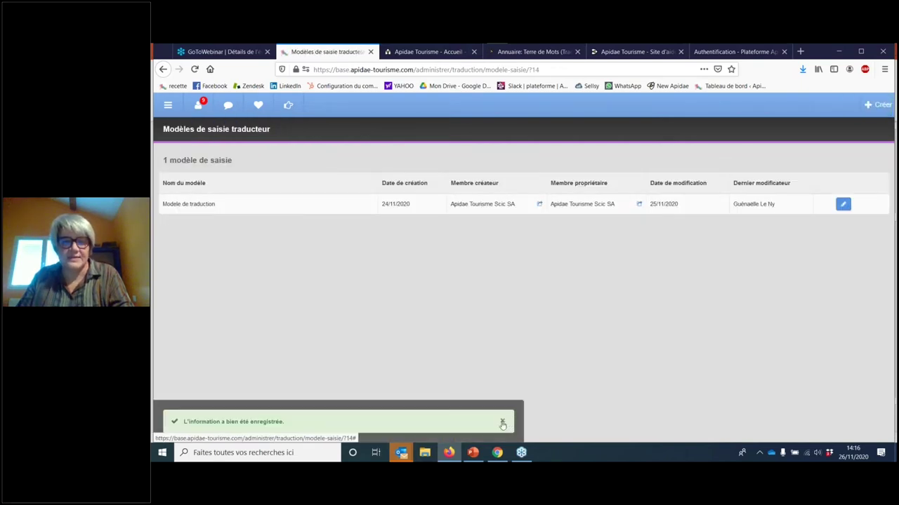
{"action": "left_click", "coordinate": [502, 423]}
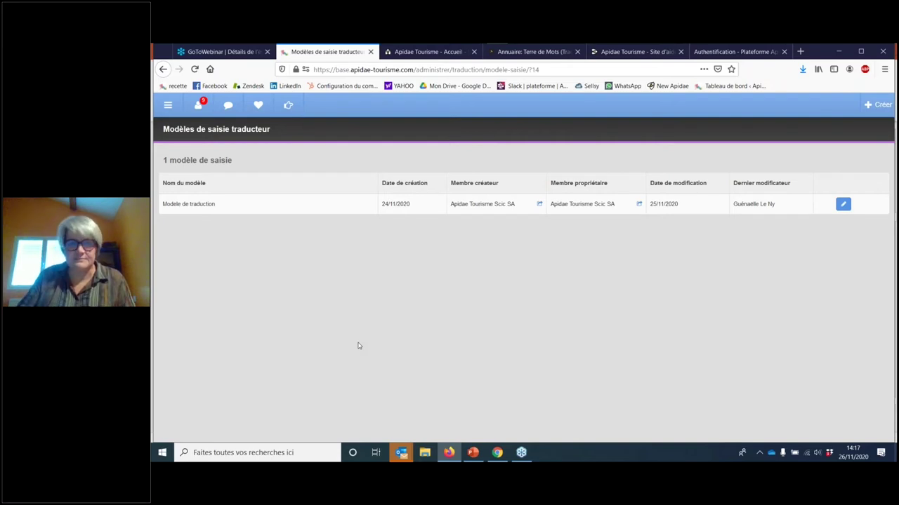
- Start a new translation contract in the Contrats section and name it "contrat démo"
{"action": "left_click", "coordinate": [166, 107]}
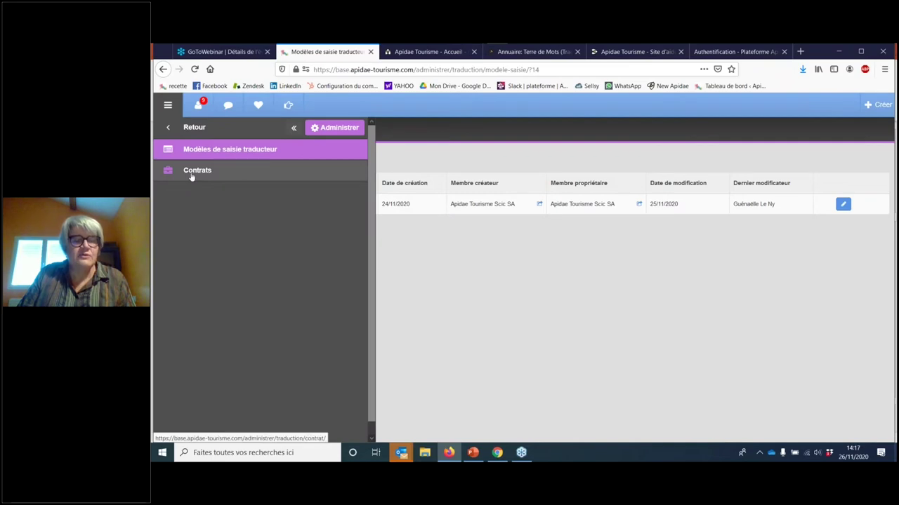
{"action": "left_click", "coordinate": [191, 176]}
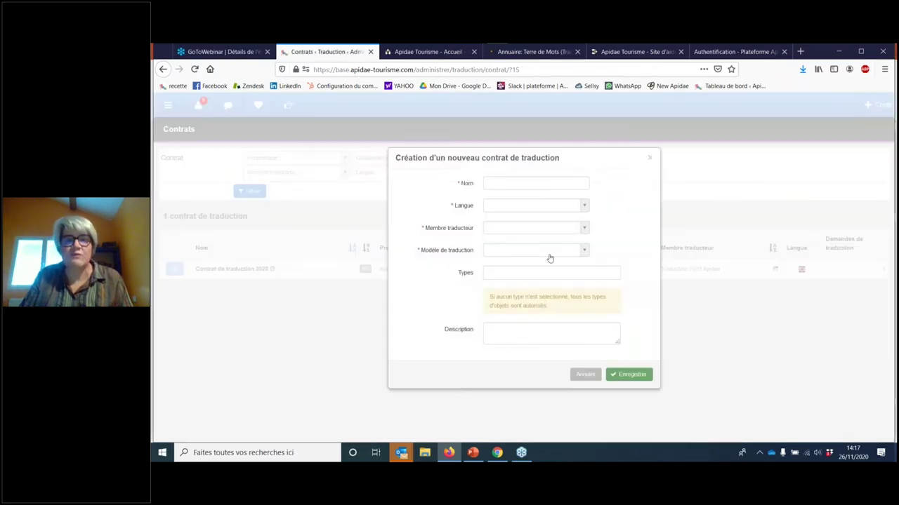
{"action": "left_click", "coordinate": [500, 184]}
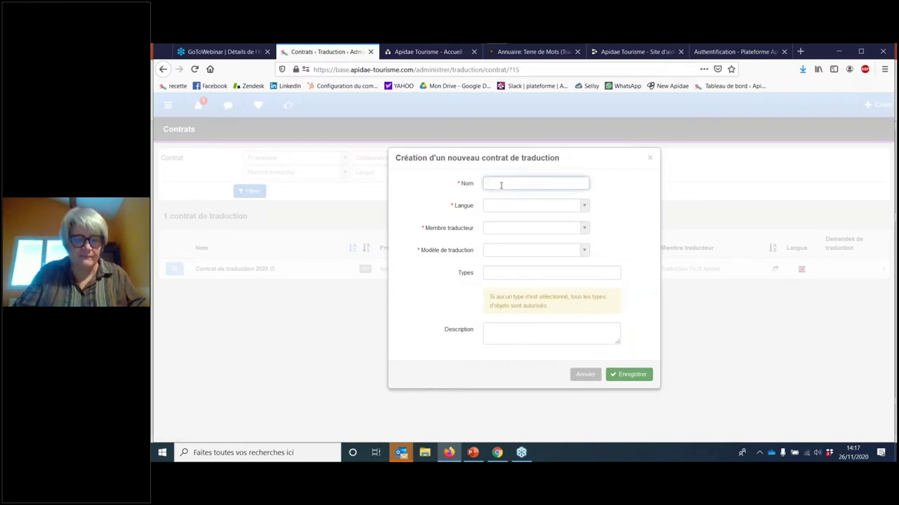
{"action": "type", "text": "contrat d"}
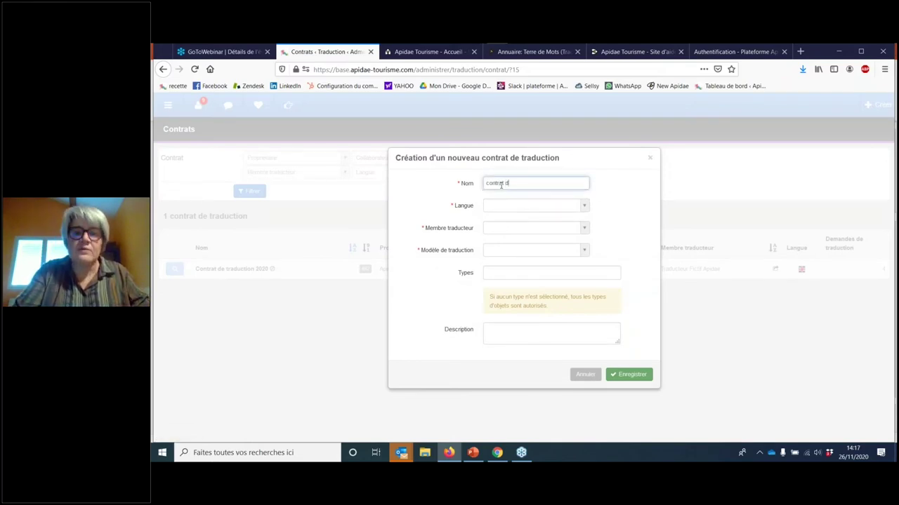
{"action": "type", "text": "é"}
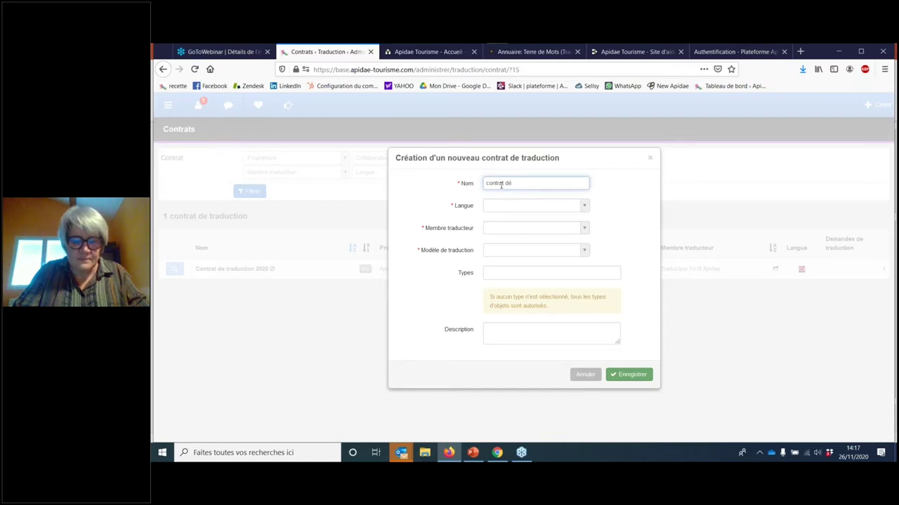
{"action": "type", "text": "mo"}
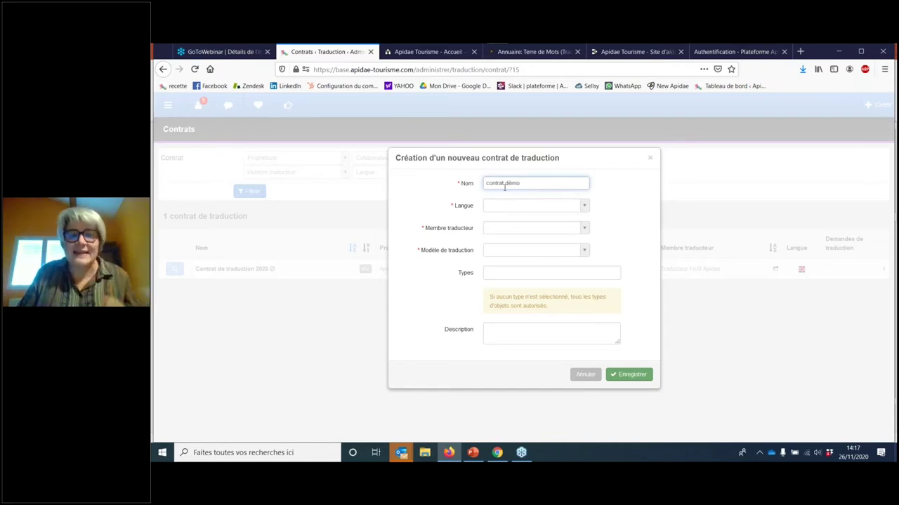
- Set the contract's language to Anglais and its translator member to Traducteur Fictif Apidae
{"action": "left_click", "coordinate": [508, 207]}
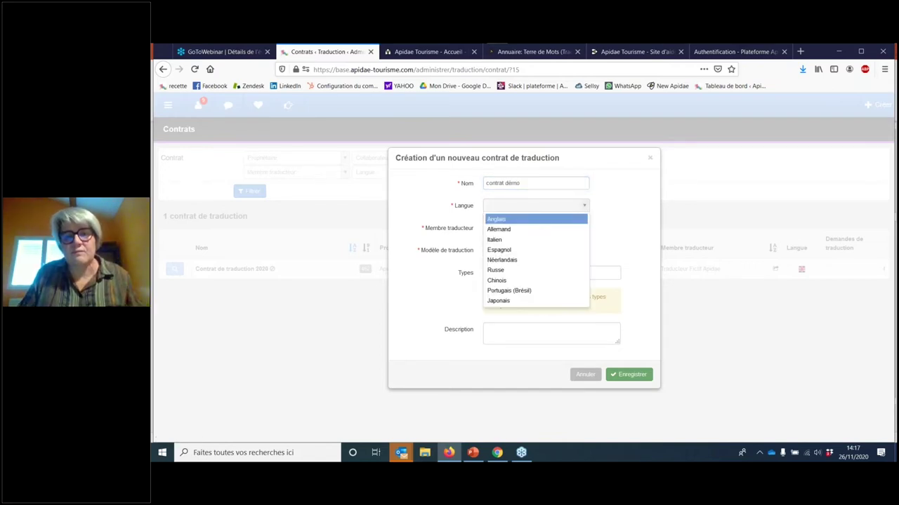
{"action": "left_click", "coordinate": [507, 221]}
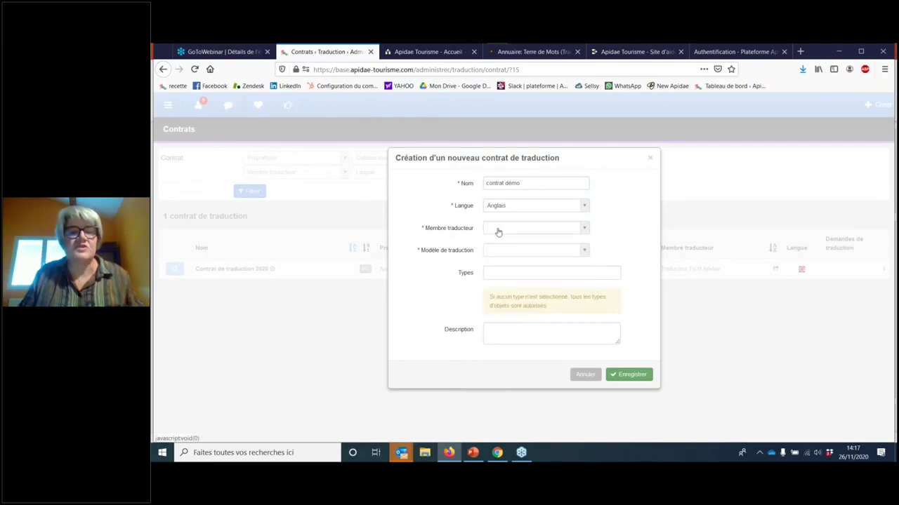
{"action": "left_click", "coordinate": [498, 231]}
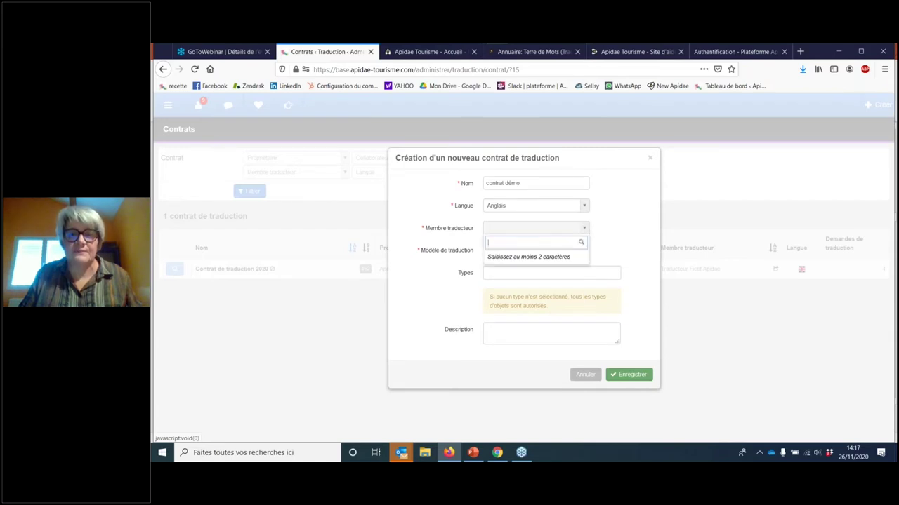
{"action": "type", "text": "fit"}
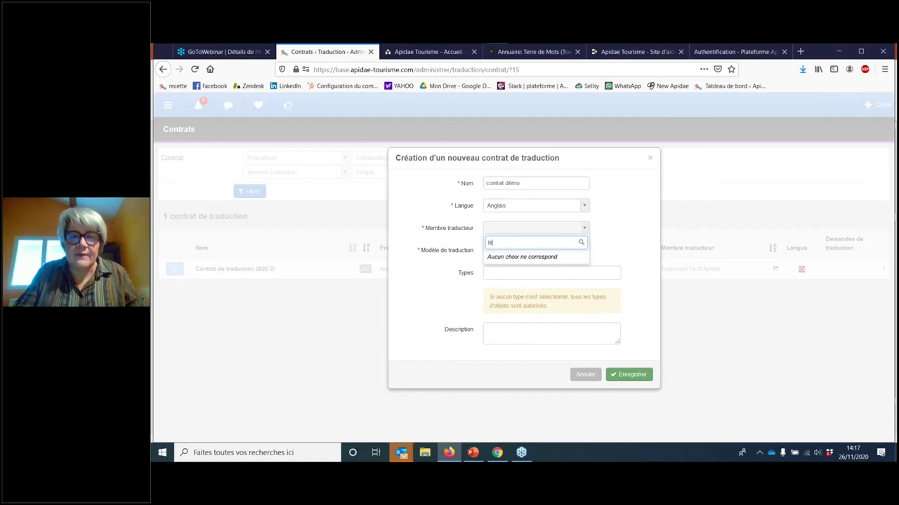
{"action": "key", "text": "BackSpace"}
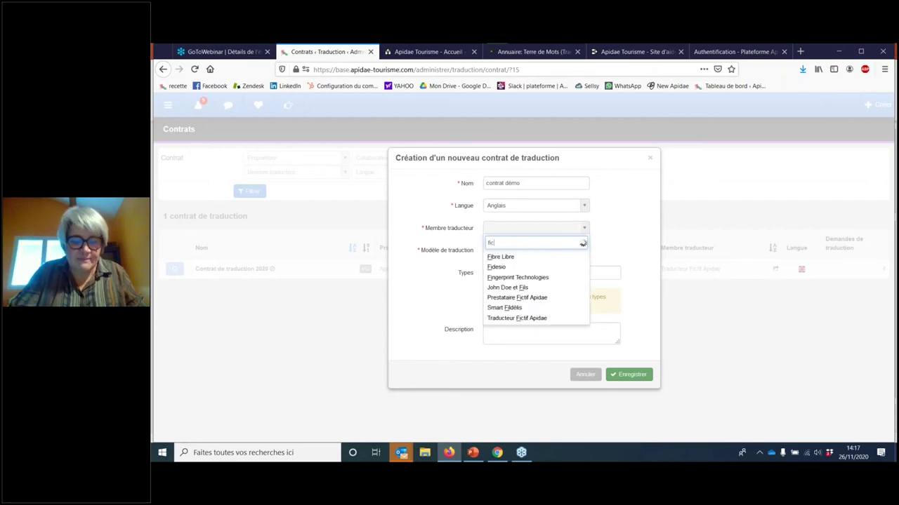
{"action": "type", "text": "cti"}
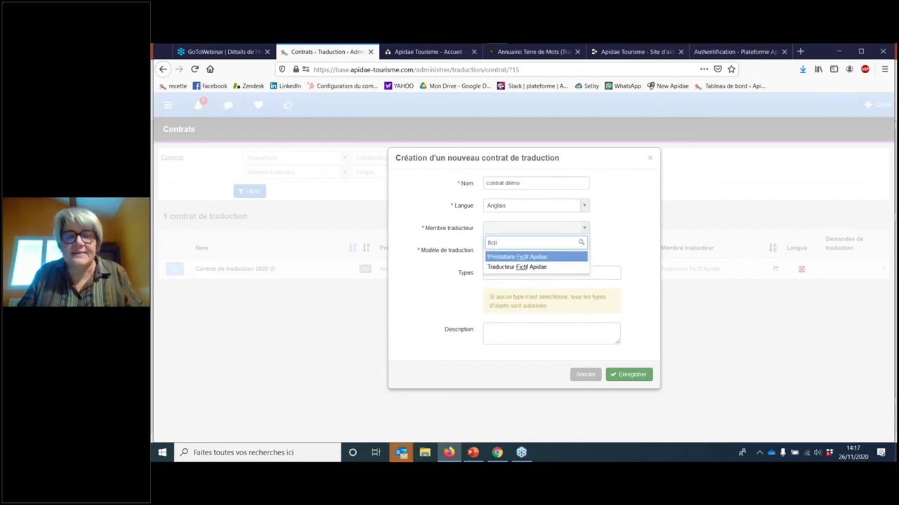
{"action": "left_click", "coordinate": [517, 267]}
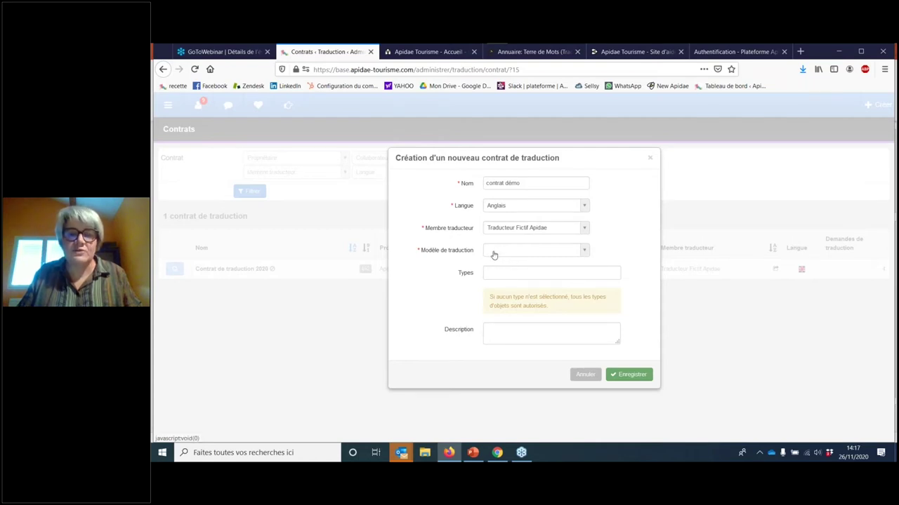
- Save the contract with the translation model "mon modele de démo" and the description "brochure 2021"
{"action": "left_click", "coordinate": [493, 253]}
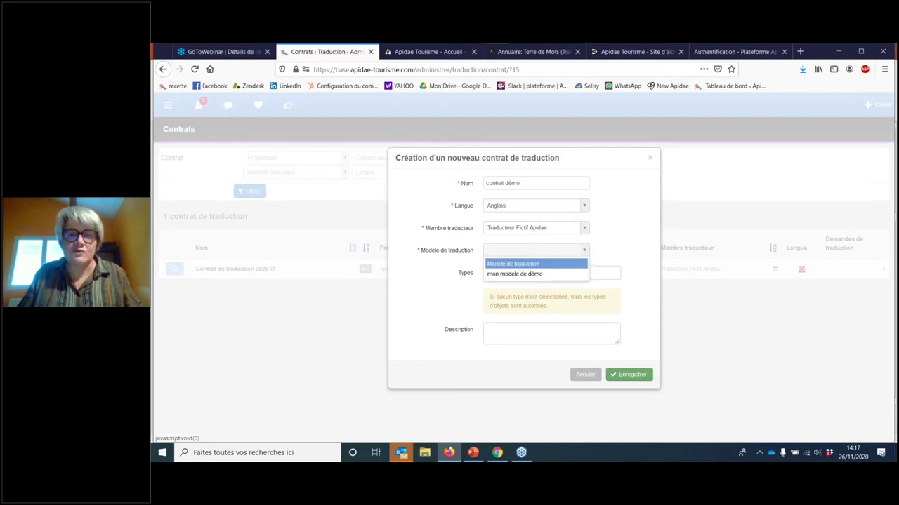
{"action": "left_click", "coordinate": [510, 275]}
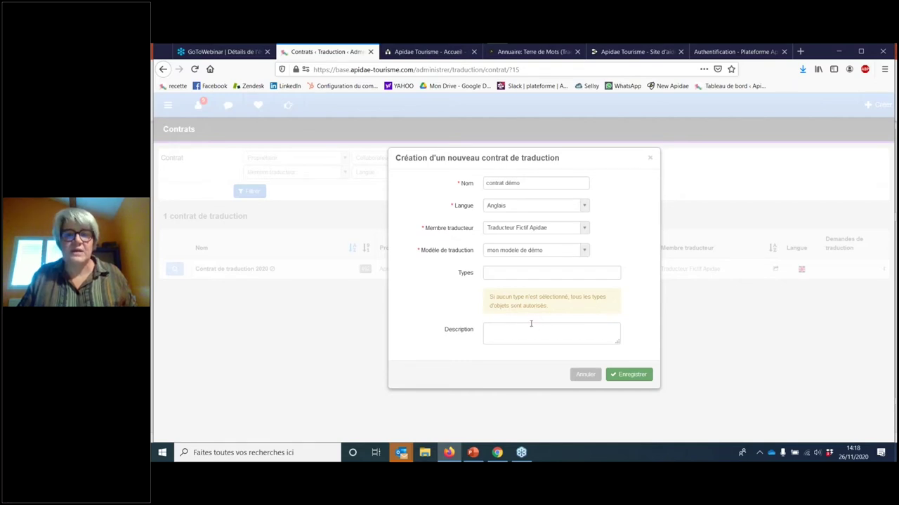
{"action": "left_click", "coordinate": [493, 327]}
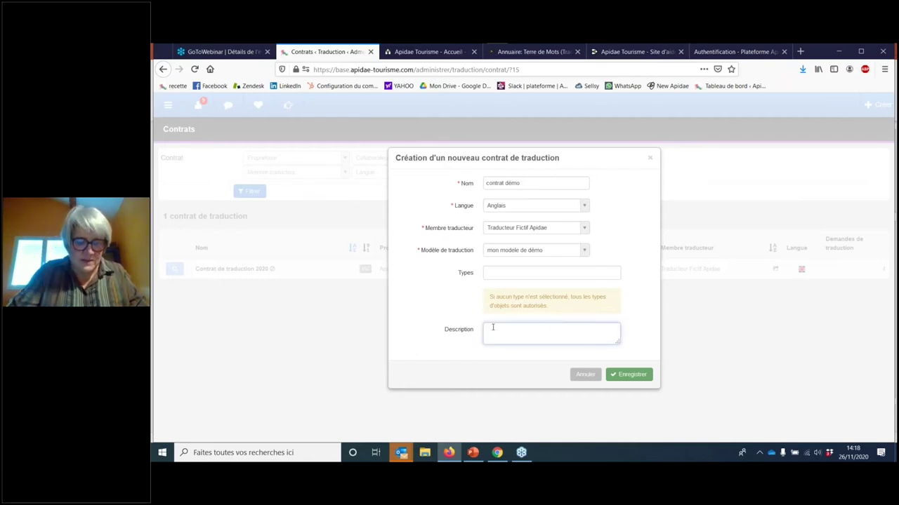
{"action": "type", "text": "brochur"}
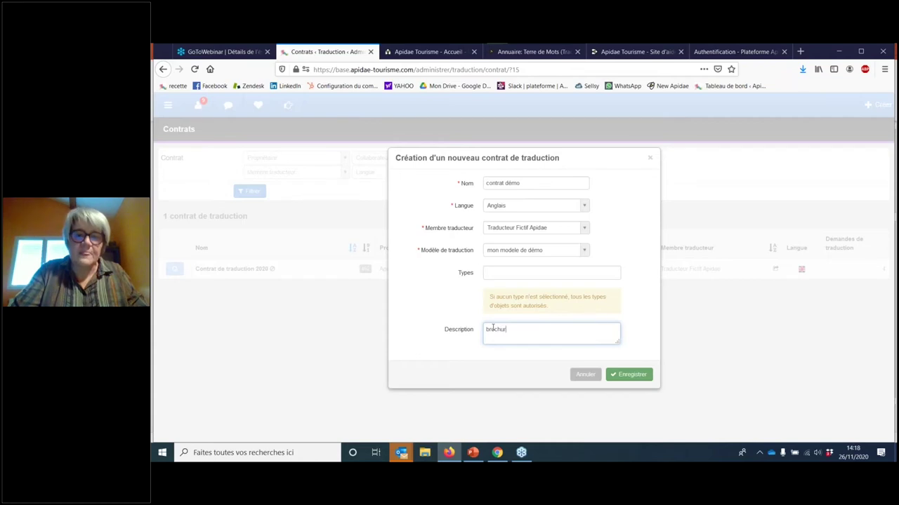
{"action": "type", "text": "e 2021"}
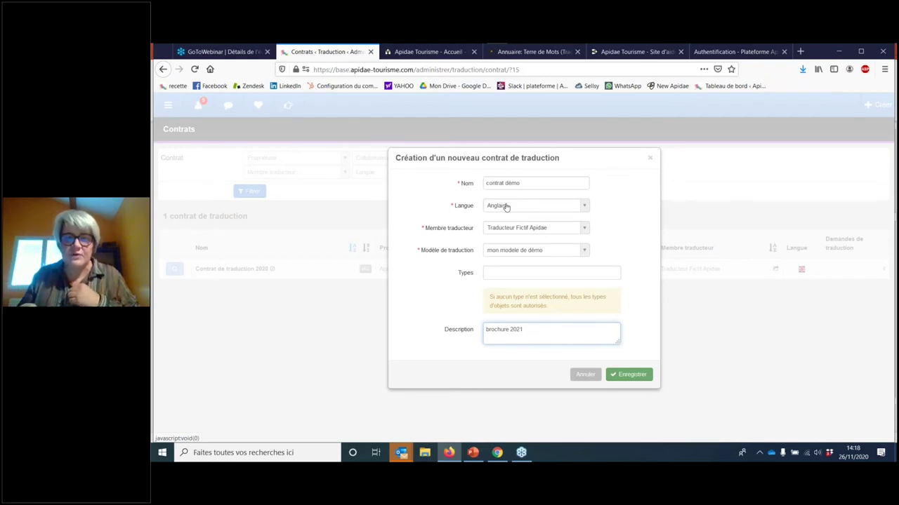
{"action": "left_click", "coordinate": [633, 375]}
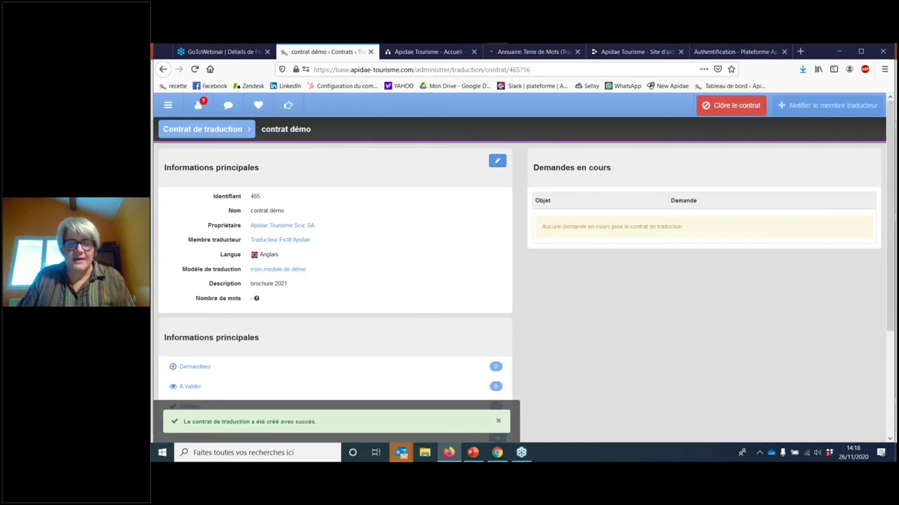
{"action": "left_click", "coordinate": [497, 421]}
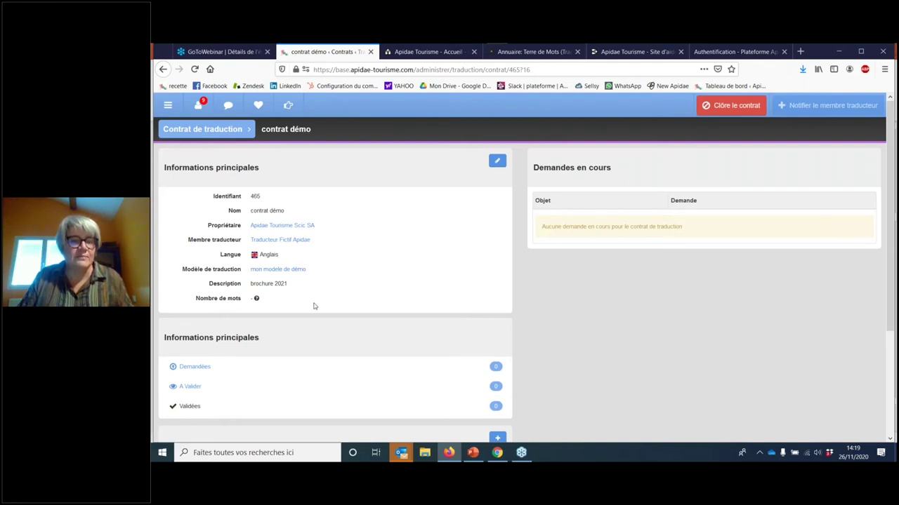
- Review the saved contract's main information, word count, translation request statuses and collaborators section
{"action": "mouse_move", "coordinate": [257, 300]}
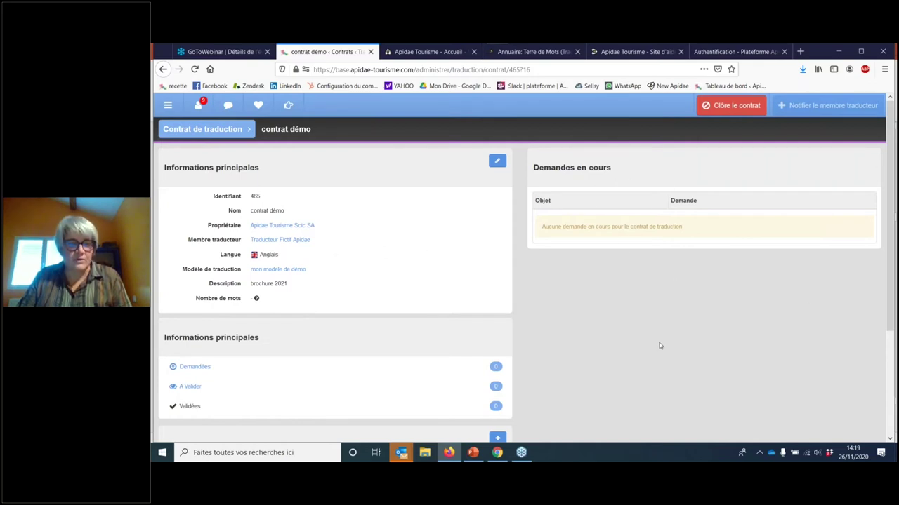
{"action": "scroll", "coordinate": [659, 346], "scroll_direction": "down", "scroll_amount": 3}
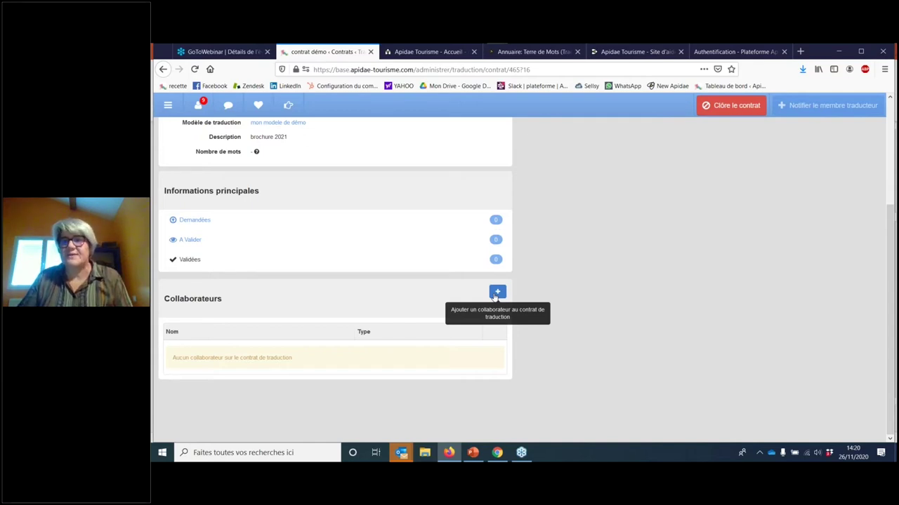
{"action": "scroll", "coordinate": [688, 346], "scroll_direction": "up", "scroll_amount": 1}
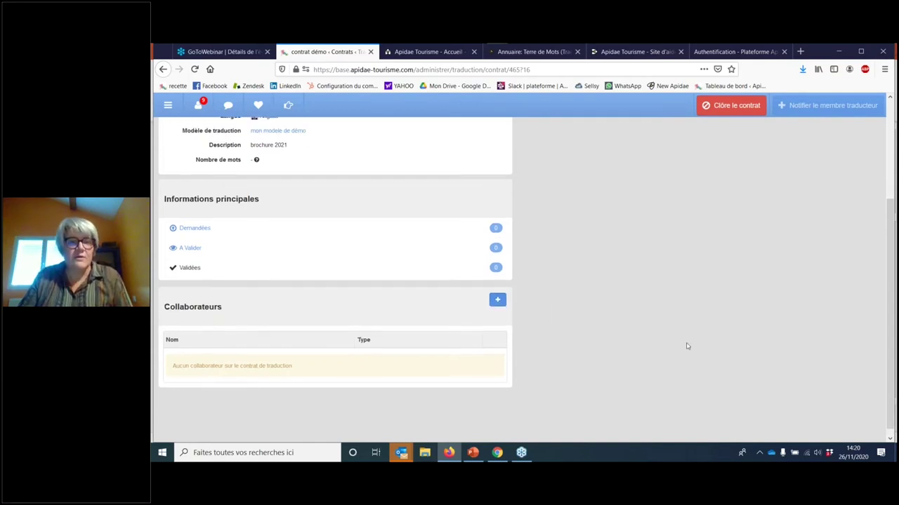
{"action": "scroll", "coordinate": [687, 346], "scroll_direction": "up", "scroll_amount": 1}
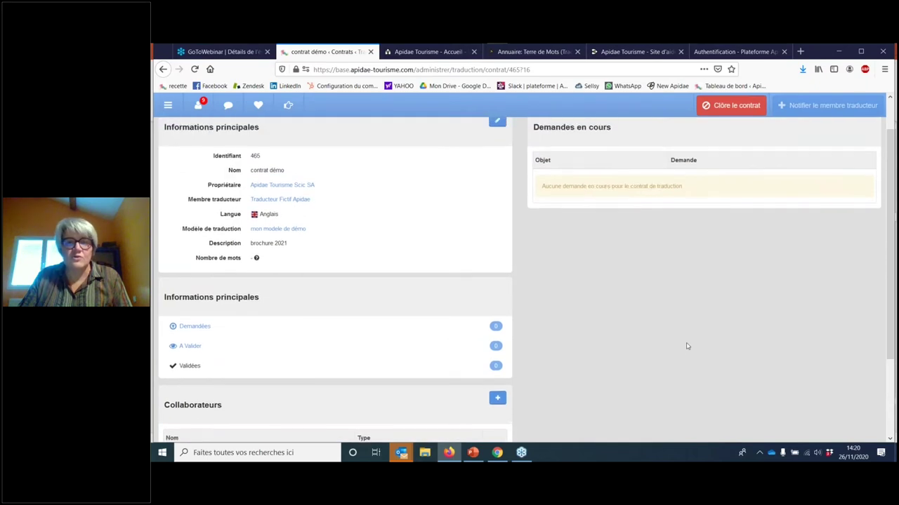
{"action": "scroll", "coordinate": [687, 346], "scroll_direction": "up", "scroll_amount": 1}
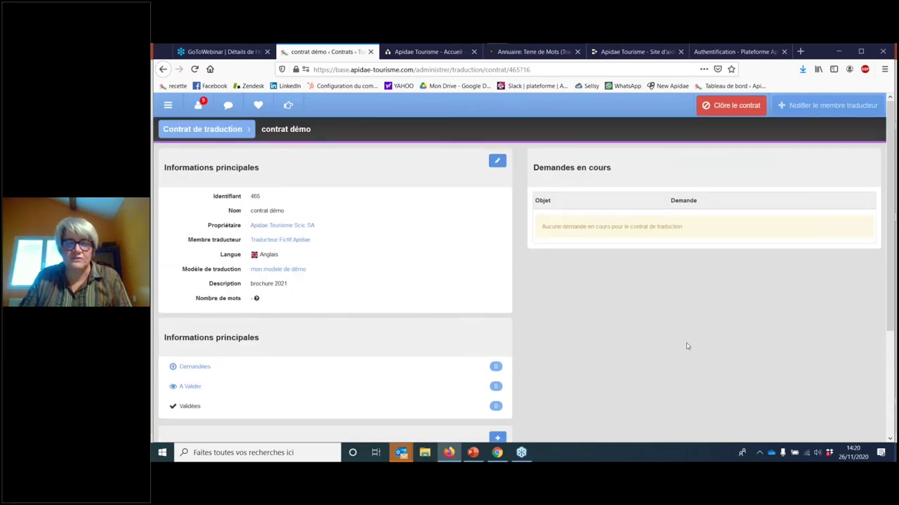
{"action": "scroll", "coordinate": [393, 337], "scroll_direction": "down", "scroll_amount": 2}
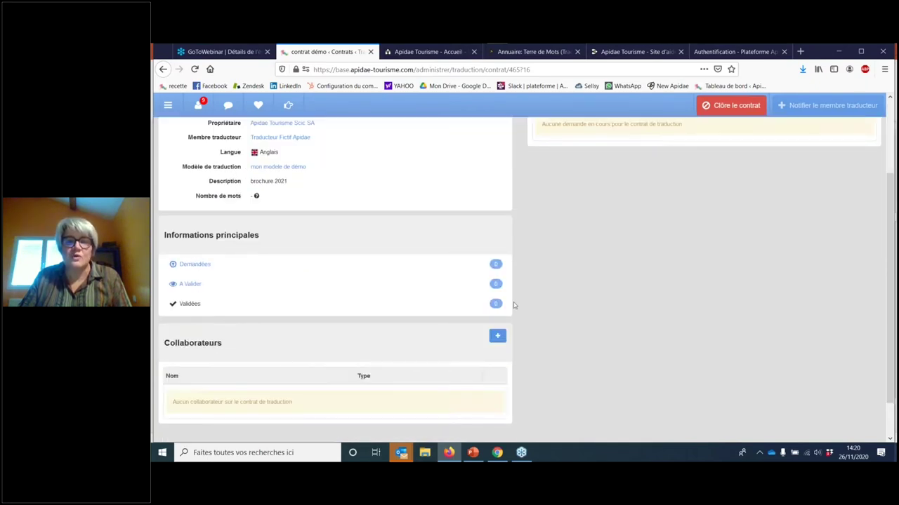
{"action": "scroll", "coordinate": [736, 314], "scroll_direction": "up", "scroll_amount": 1}
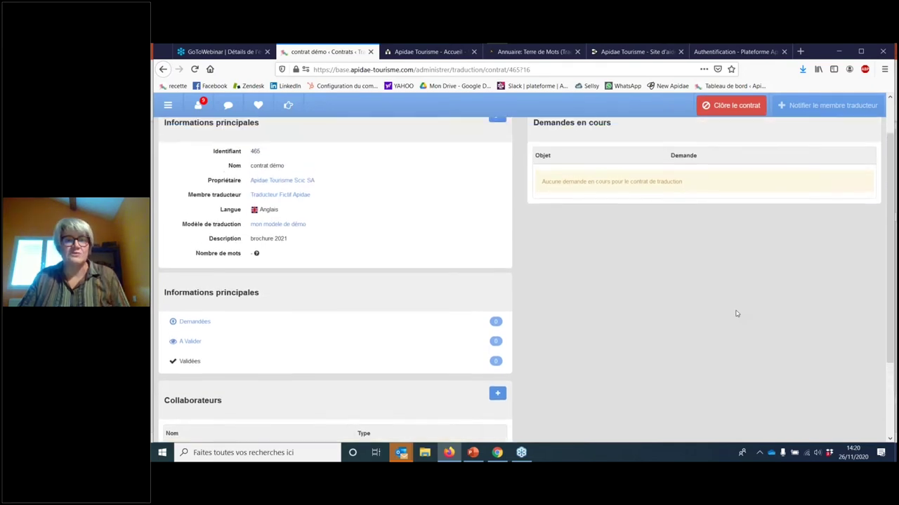
{"action": "scroll", "coordinate": [425, 250], "scroll_direction": "up", "scroll_amount": 1}
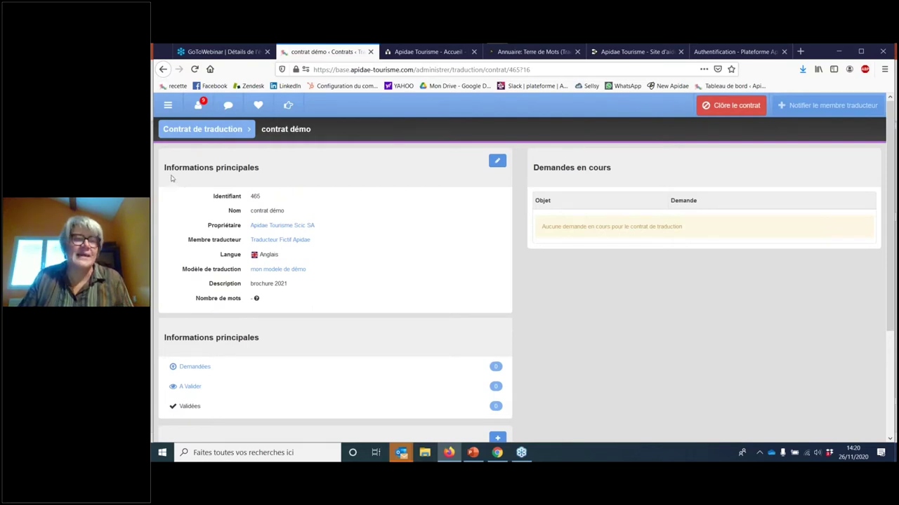
- Switch to the PowerPoint presentation and show the slide "Process d'une traduction" in the slide show, ending it after viewing
{"action": "left_click", "coordinate": [472, 453]}
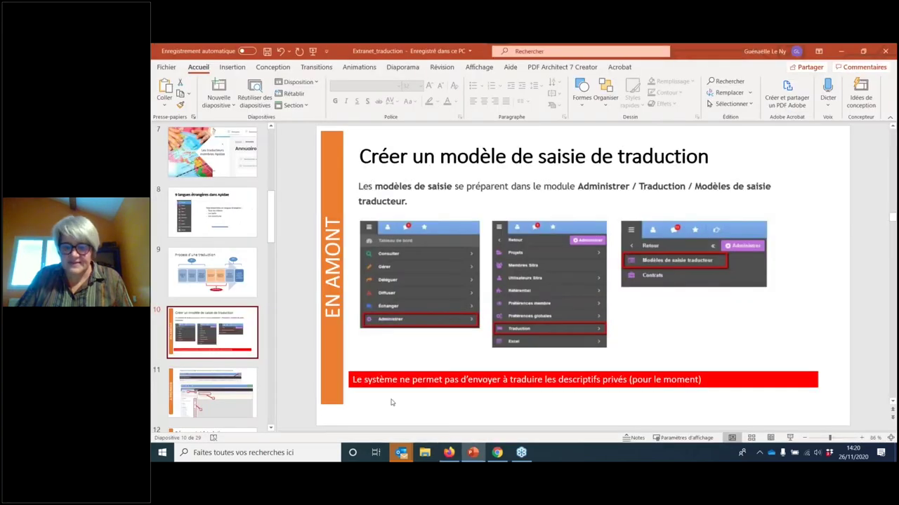
{"action": "left_click", "coordinate": [790, 437]}
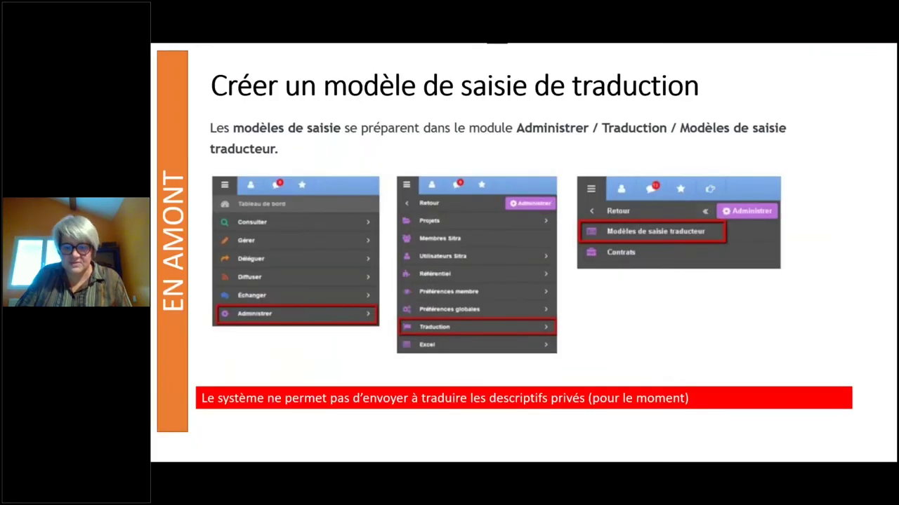
{"action": "key", "text": "Right"}
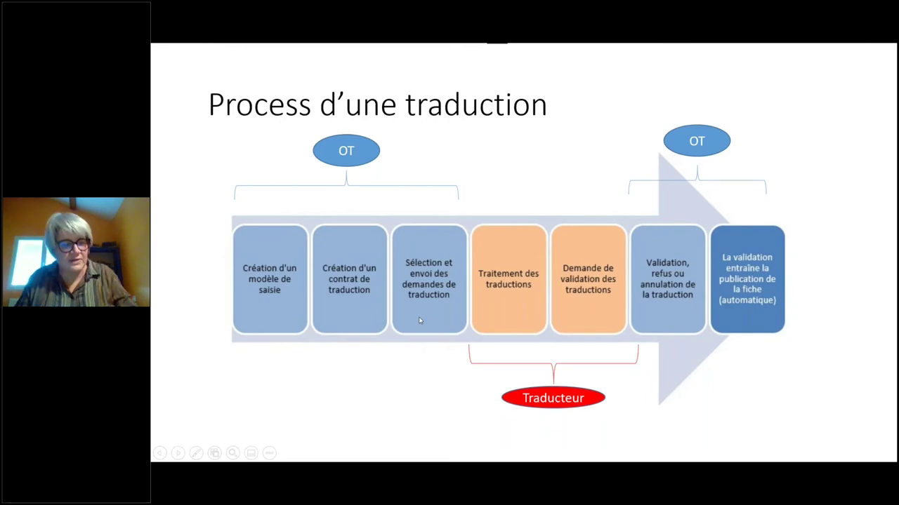
{"action": "key", "text": "Escape"}
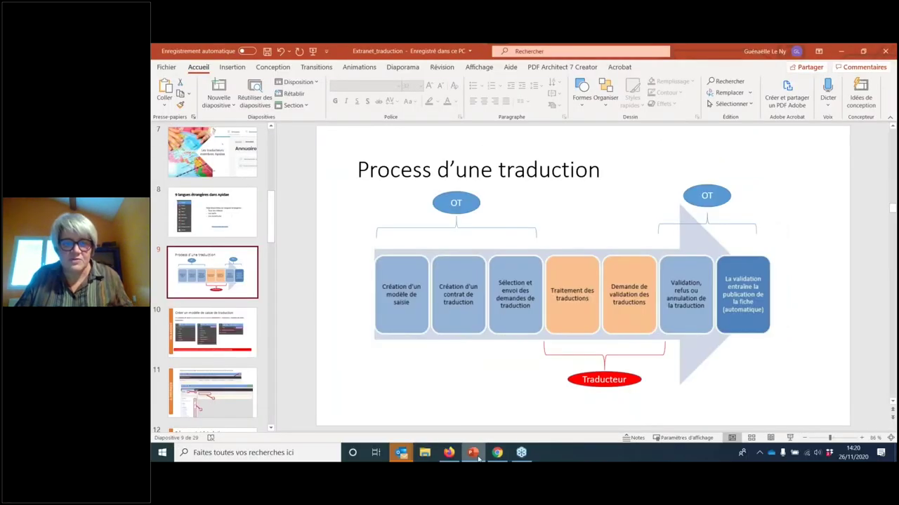
- Return to Apidae in Firefox and open the Mes données list in the Gérer module
{"action": "left_click", "coordinate": [453, 457]}
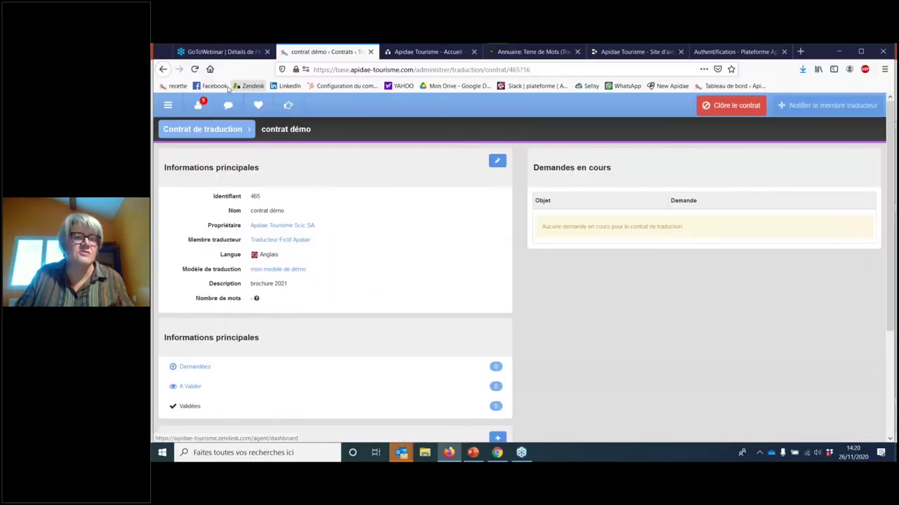
{"action": "left_click", "coordinate": [165, 107]}
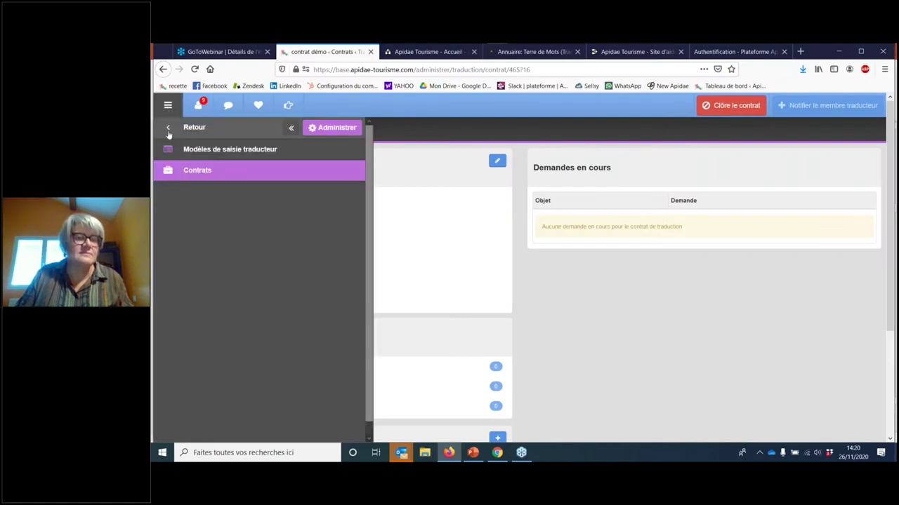
{"action": "left_click", "coordinate": [170, 132]}
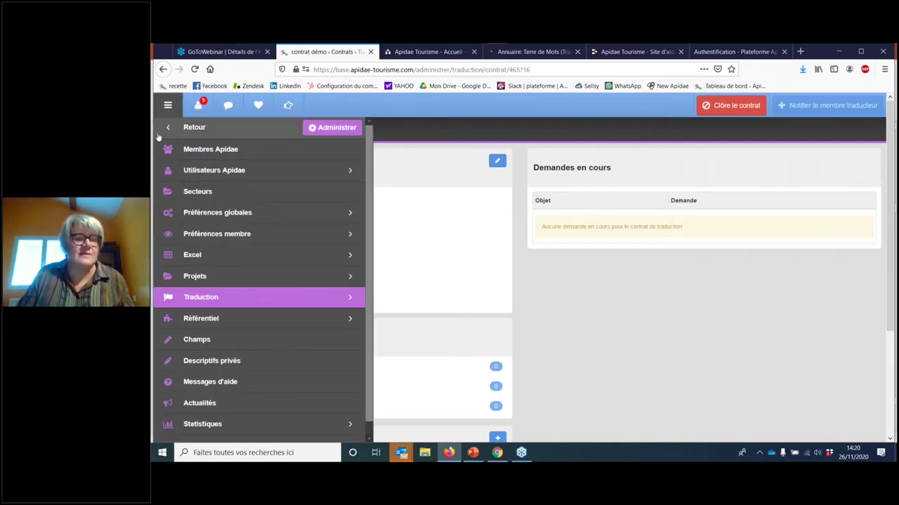
{"action": "left_click", "coordinate": [184, 127]}
{"action": "left_click", "coordinate": [205, 170]}
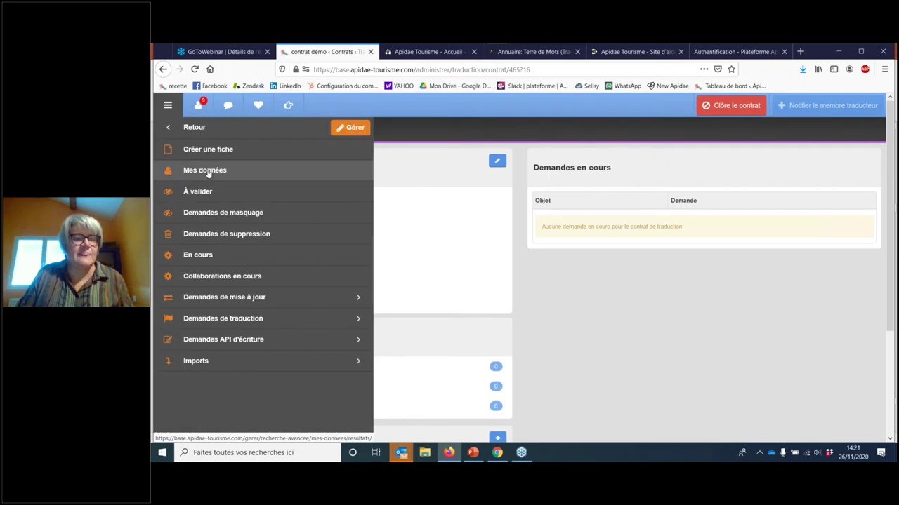
{"action": "left_click", "coordinate": [205, 171]}
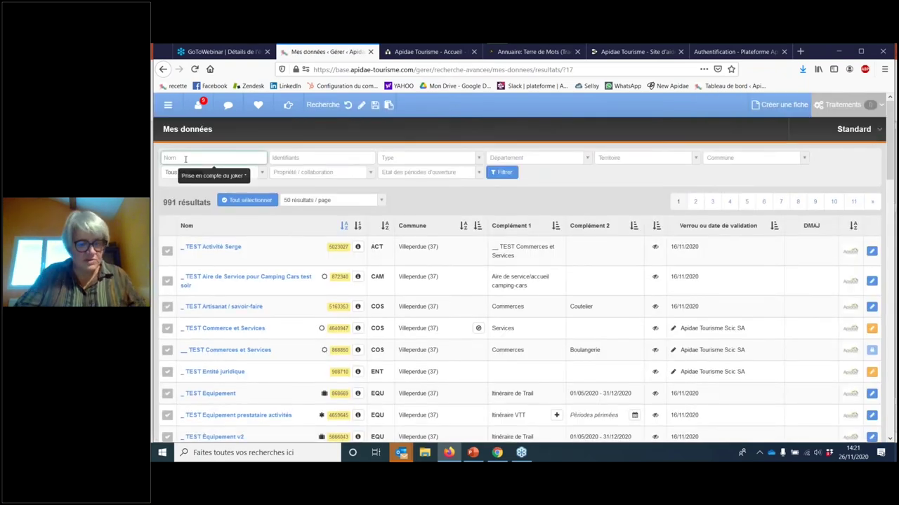
- Filter the records by the name "test de traduction" and select both the restaurant and the hotel record
{"action": "type", "text": "test"}
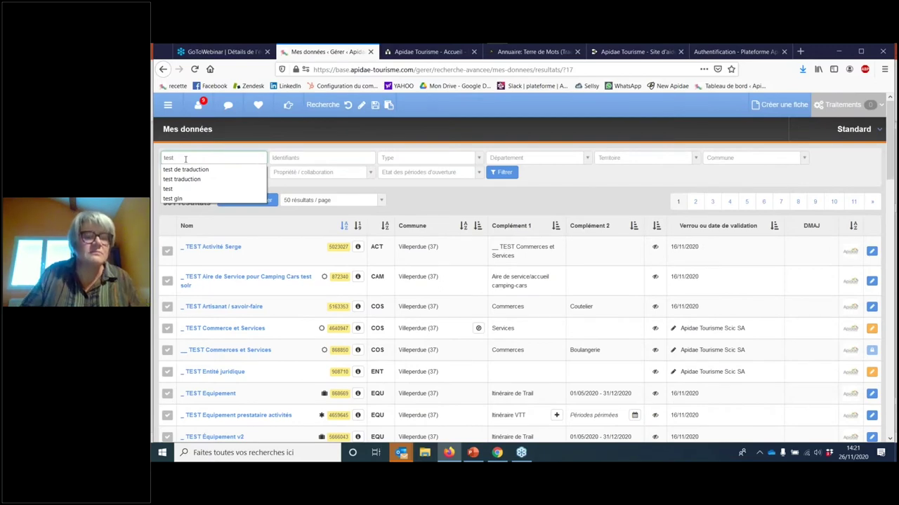
{"action": "left_click", "coordinate": [204, 170]}
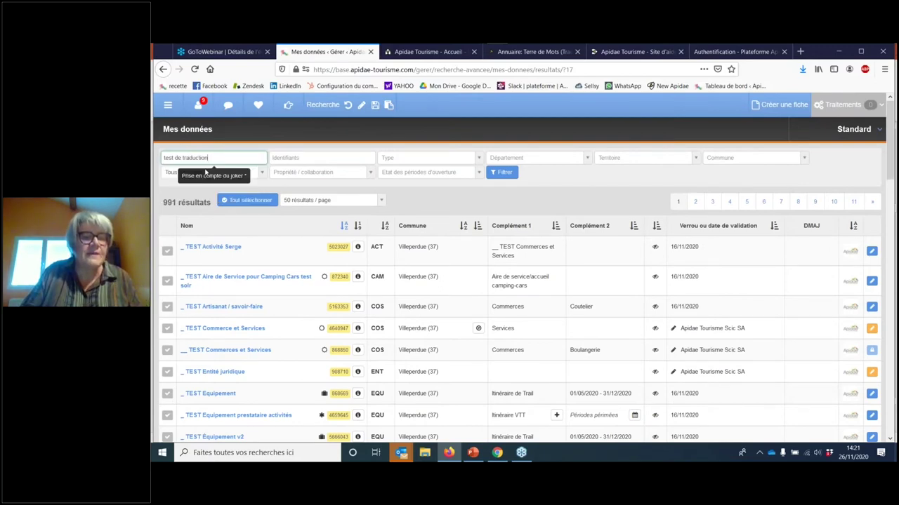
{"action": "left_click", "coordinate": [505, 173]}
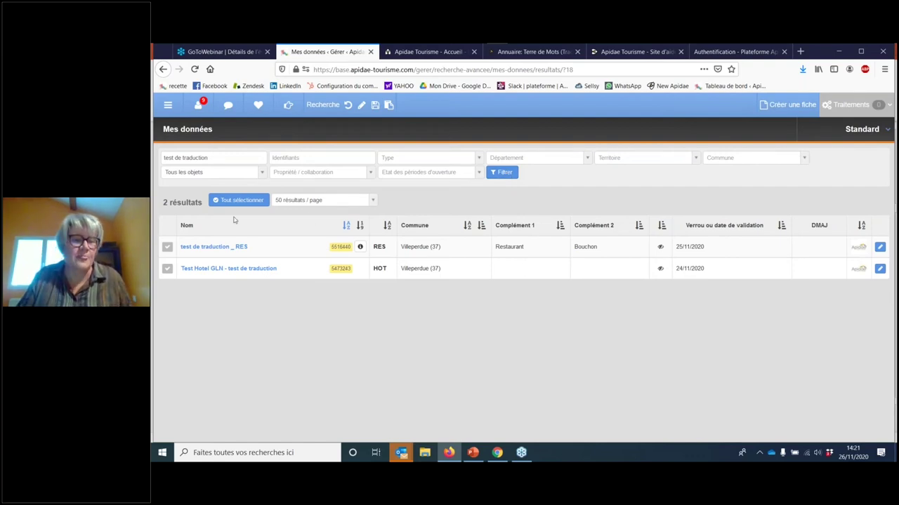
{"action": "left_click", "coordinate": [167, 247]}
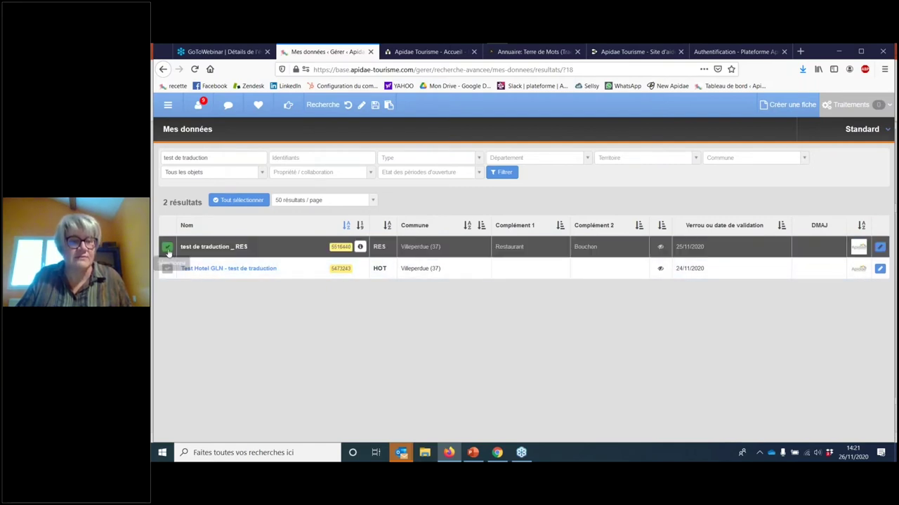
{"action": "left_click", "coordinate": [167, 268]}
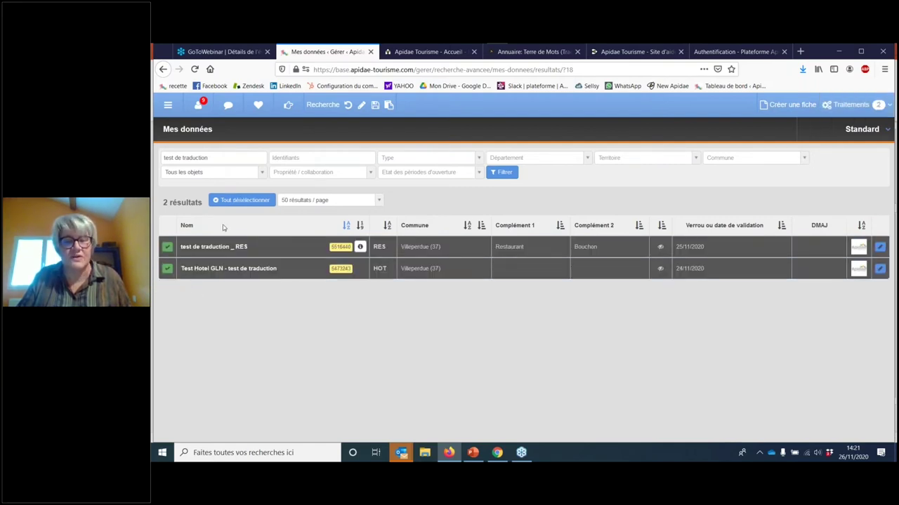
- Start a translation request for the selected records with the contract "contrat démo (Anglais)" and the name "traduction 2020"
{"action": "left_click", "coordinate": [848, 108]}
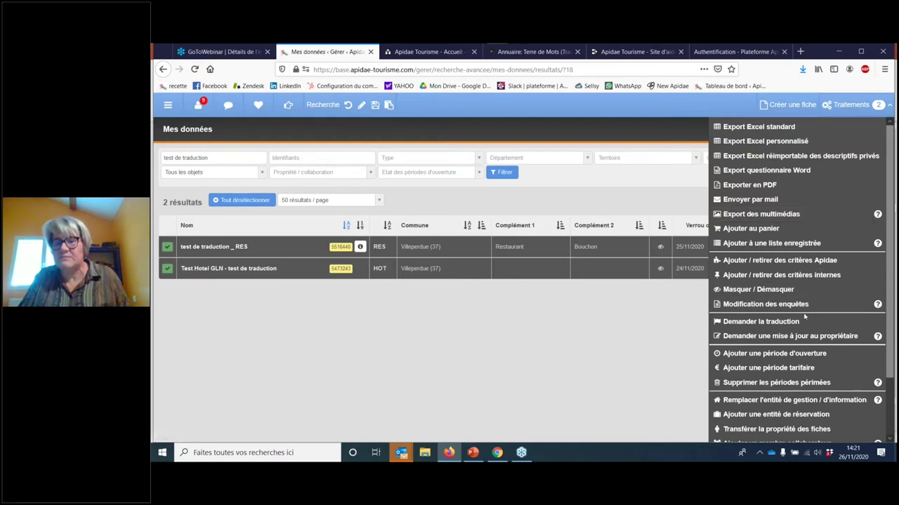
{"action": "left_click", "coordinate": [760, 321]}
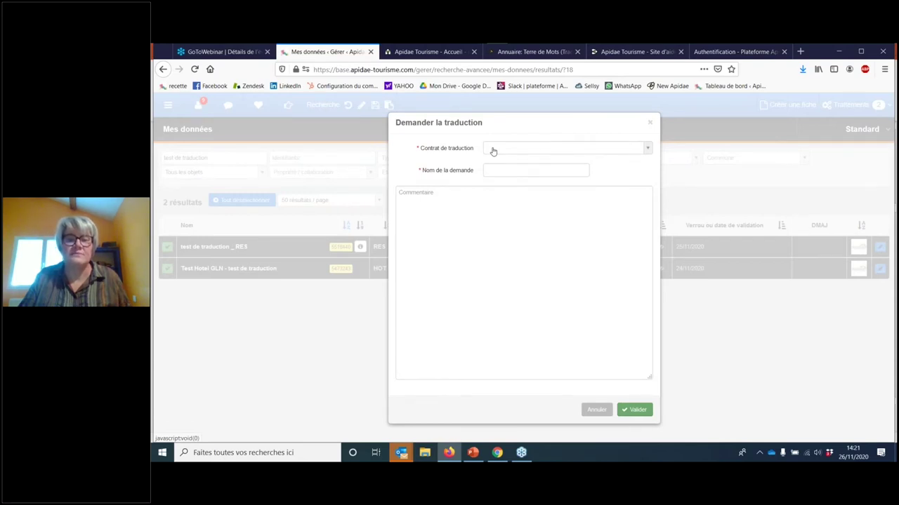
{"action": "left_click", "coordinate": [493, 152]}
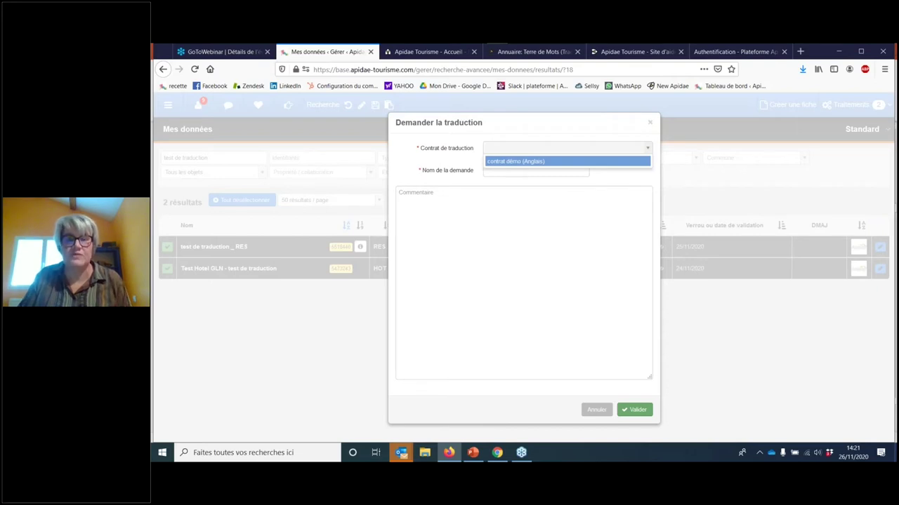
{"action": "left_click", "coordinate": [503, 162]}
{"action": "left_click", "coordinate": [490, 167]}
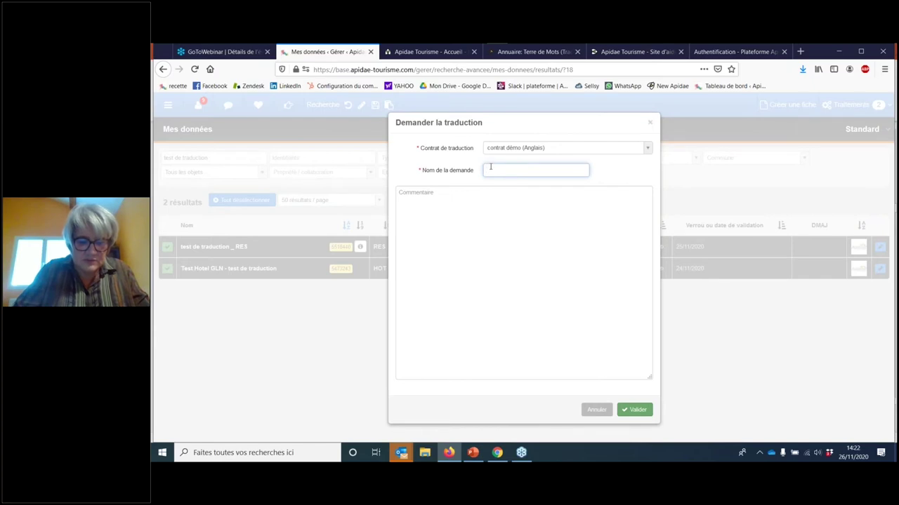
{"action": "type", "text": "traduction"}
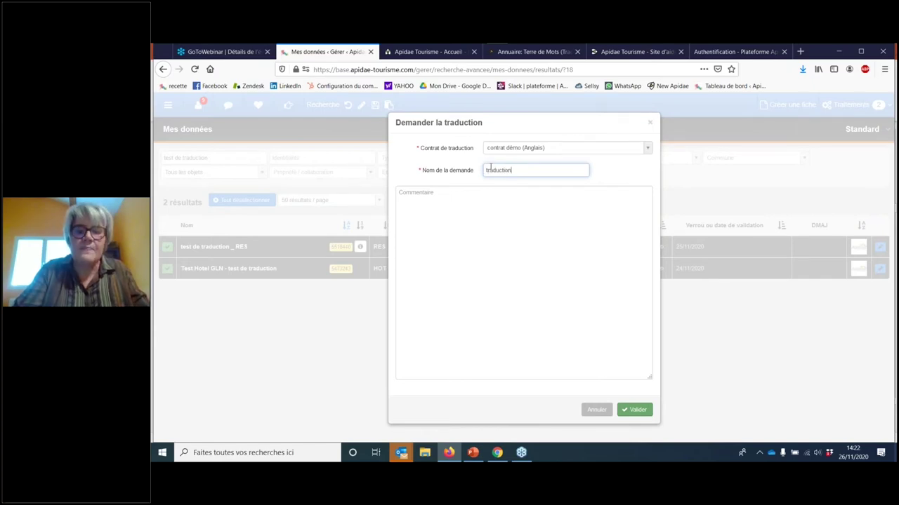
{"action": "type", "text": " 2020"}
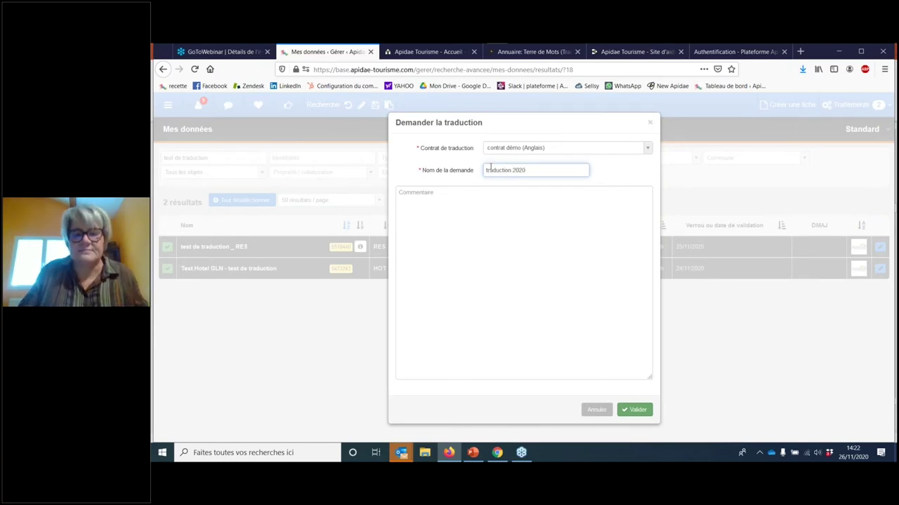
- Add the comment "commentaire sur les traduction" to the request, submit it and dismiss the notification
{"action": "left_click", "coordinate": [424, 200]}
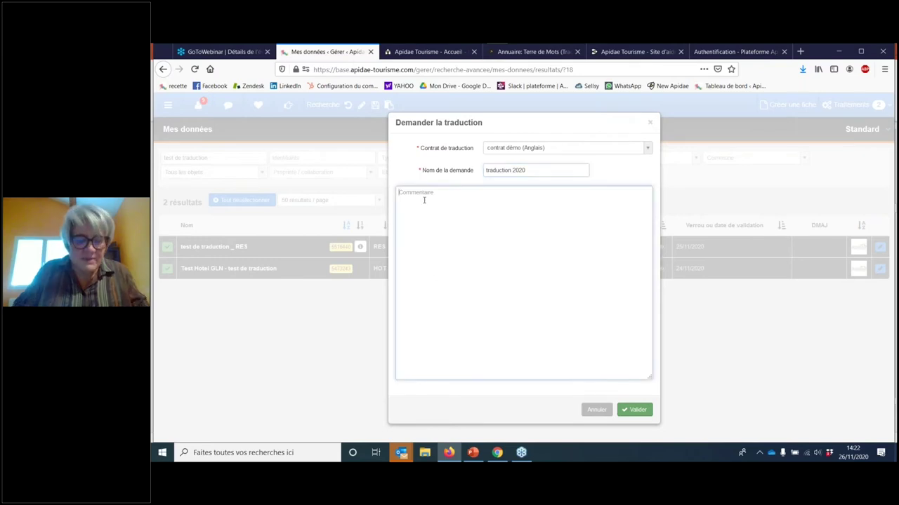
{"action": "type", "text": "commentai"}
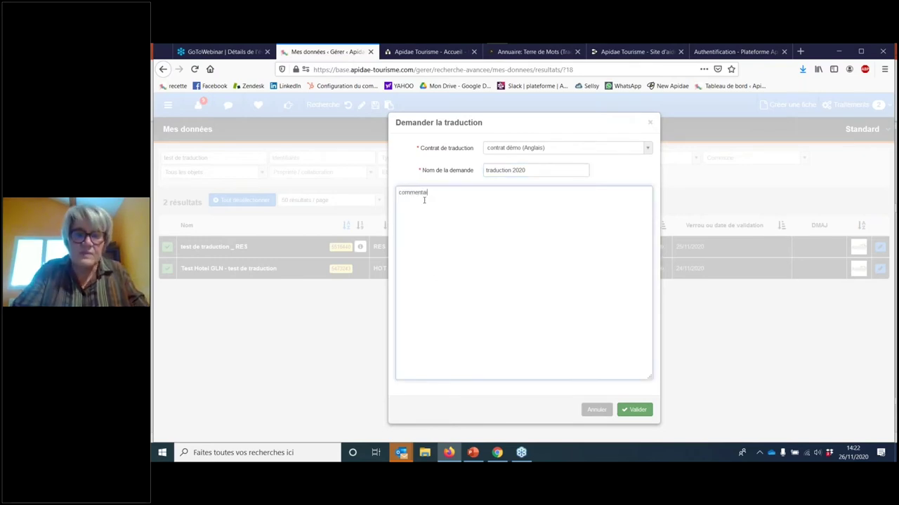
{"action": "type", "text": "re sur les tra"}
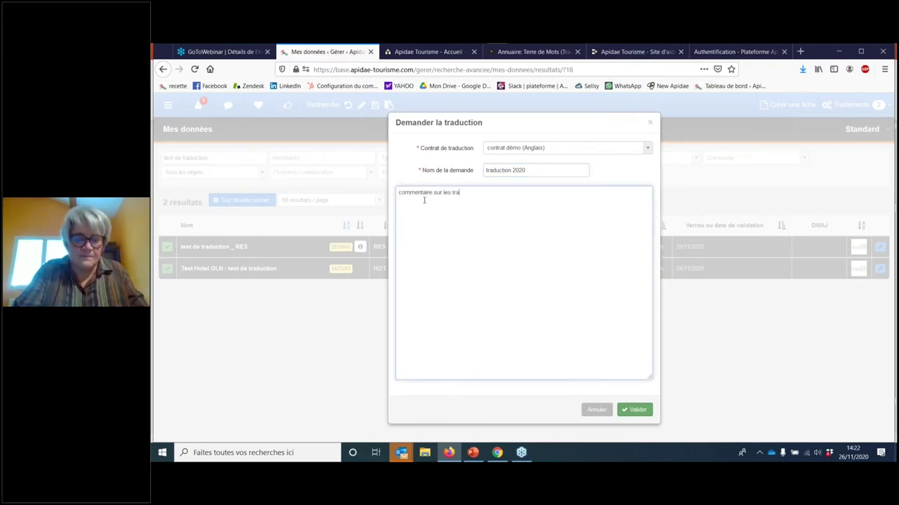
{"action": "type", "text": "duction"}
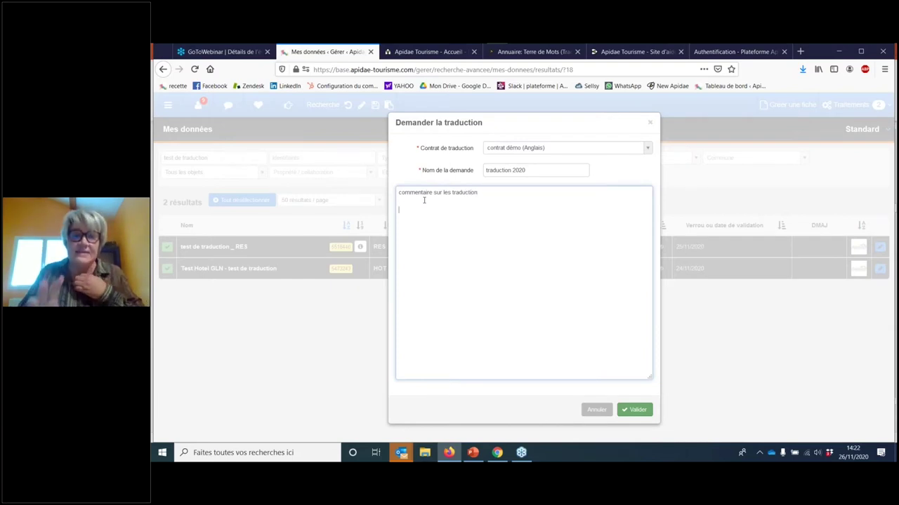
{"action": "key", "text": "Return"}
{"action": "key", "text": "Return"}
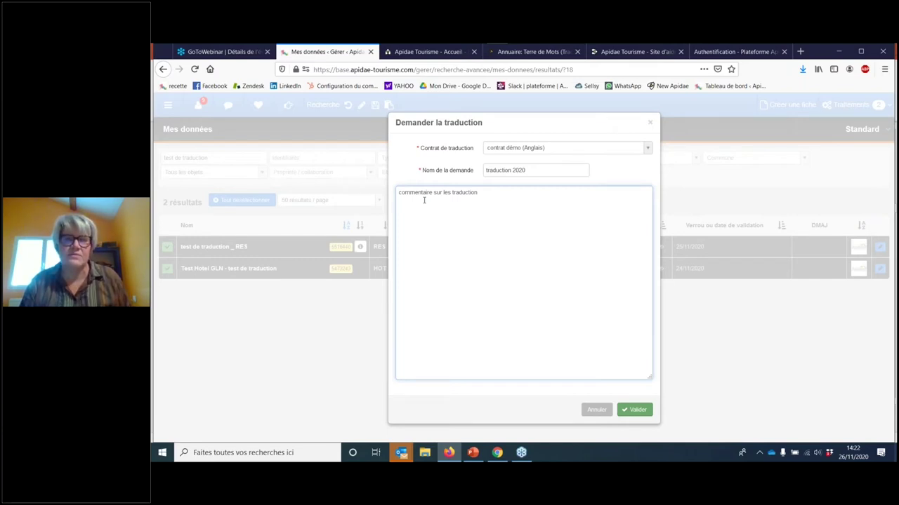
{"action": "left_click", "coordinate": [636, 410]}
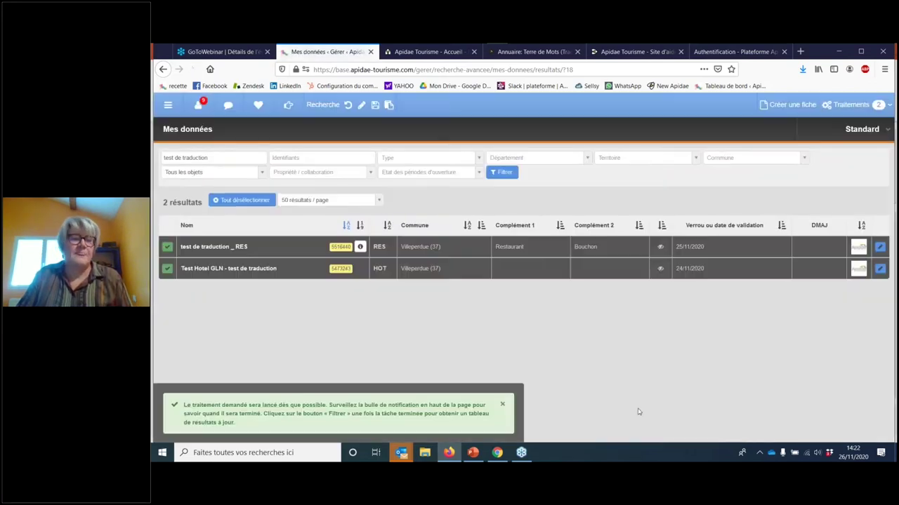
{"action": "left_click", "coordinate": [502, 404]}
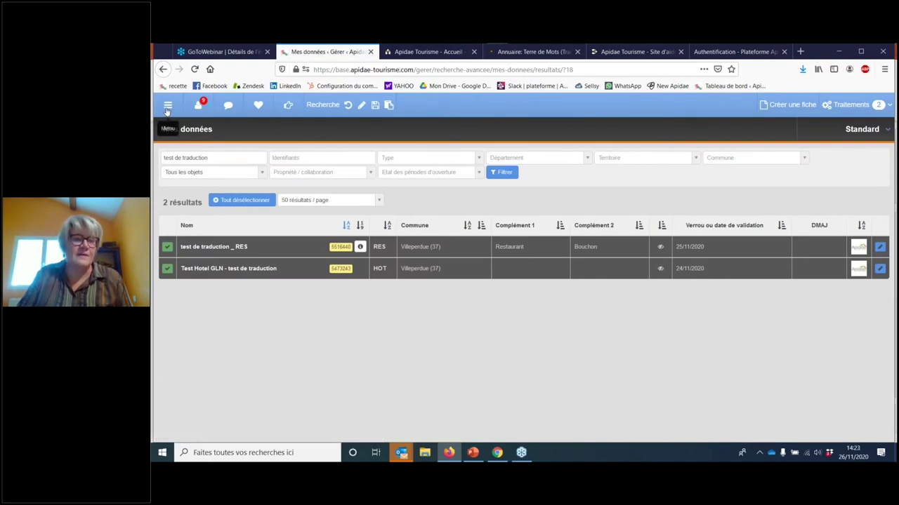
- Open the Traductions demandées list and check the word count explanations and the restaurant record's lock information
{"action": "left_click", "coordinate": [167, 108]}
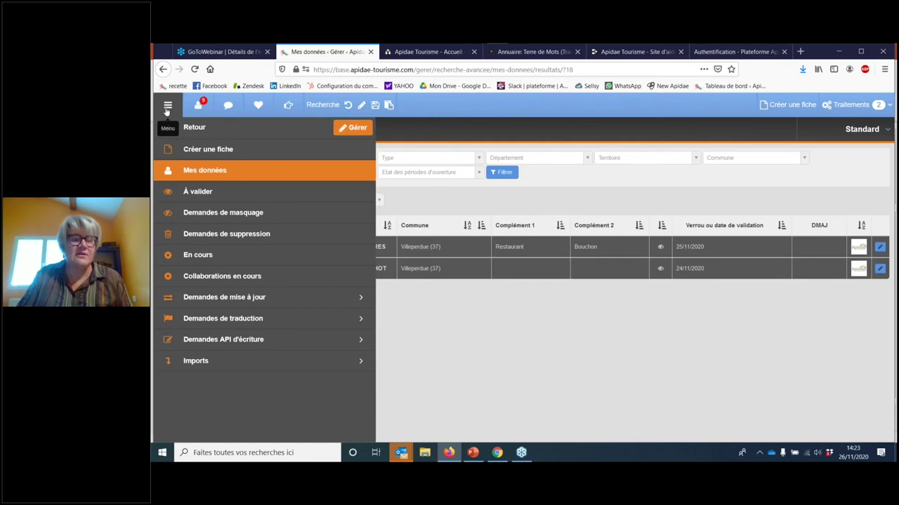
{"action": "left_click", "coordinate": [211, 319]}
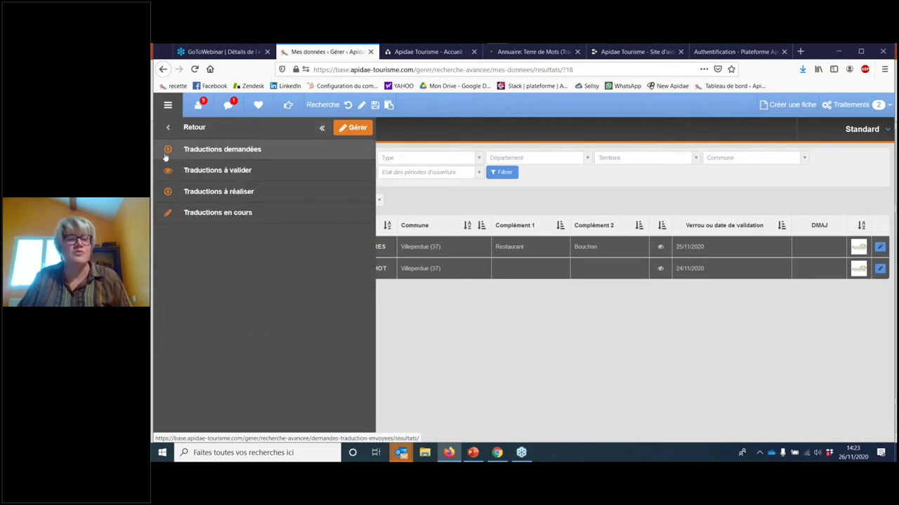
{"action": "left_click", "coordinate": [228, 150]}
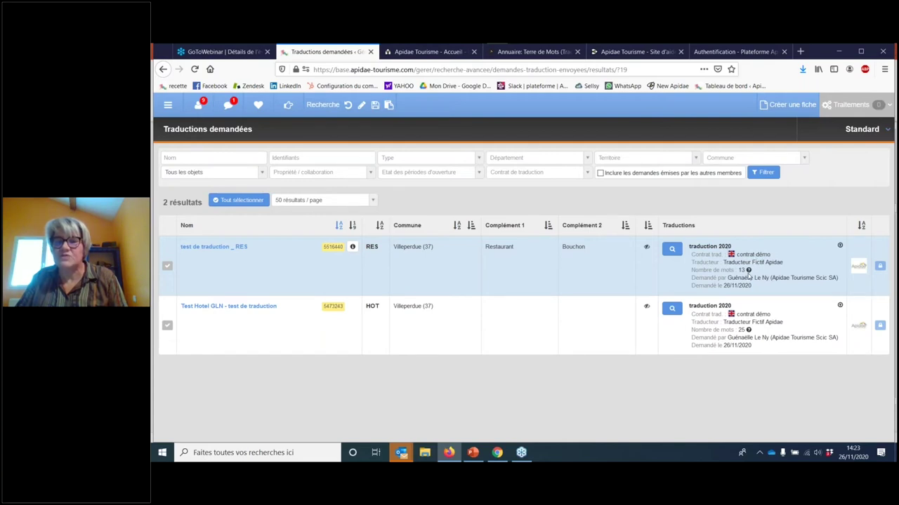
{"action": "mouse_move", "coordinate": [749, 271]}
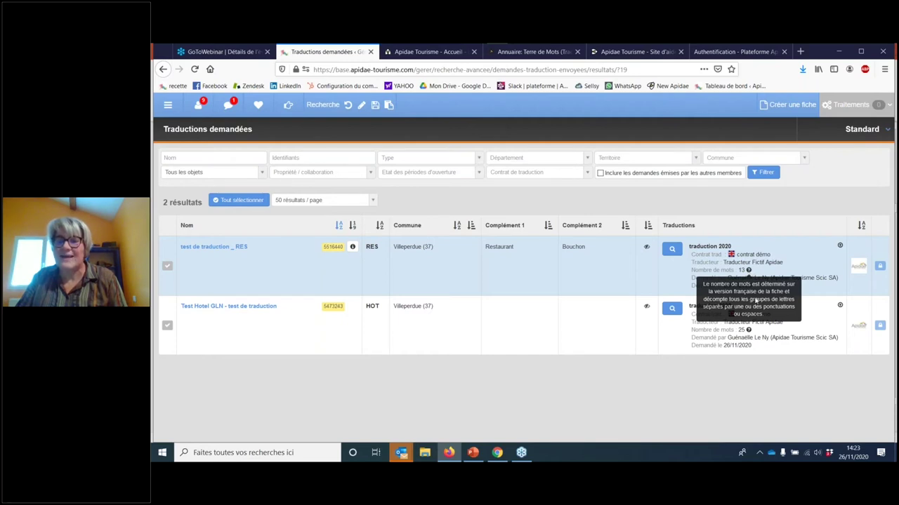
{"action": "mouse_move", "coordinate": [748, 330]}
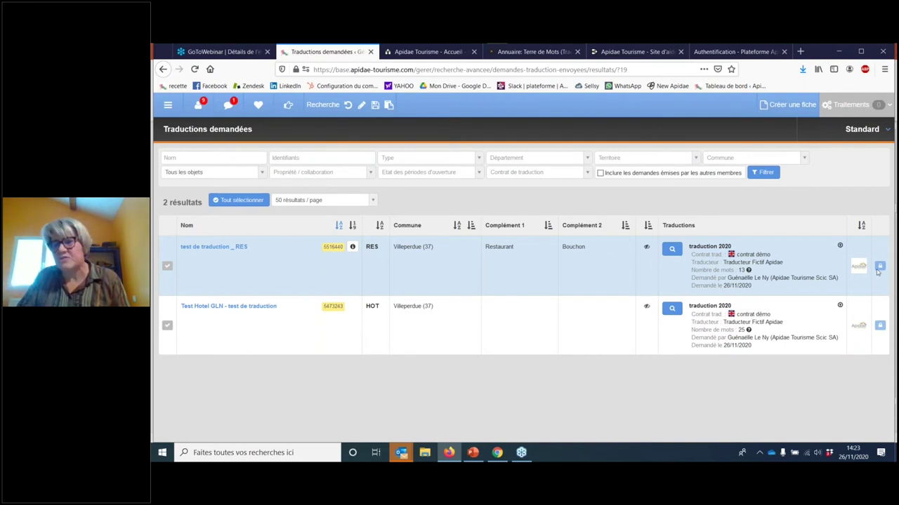
{"action": "mouse_move", "coordinate": [880, 269]}
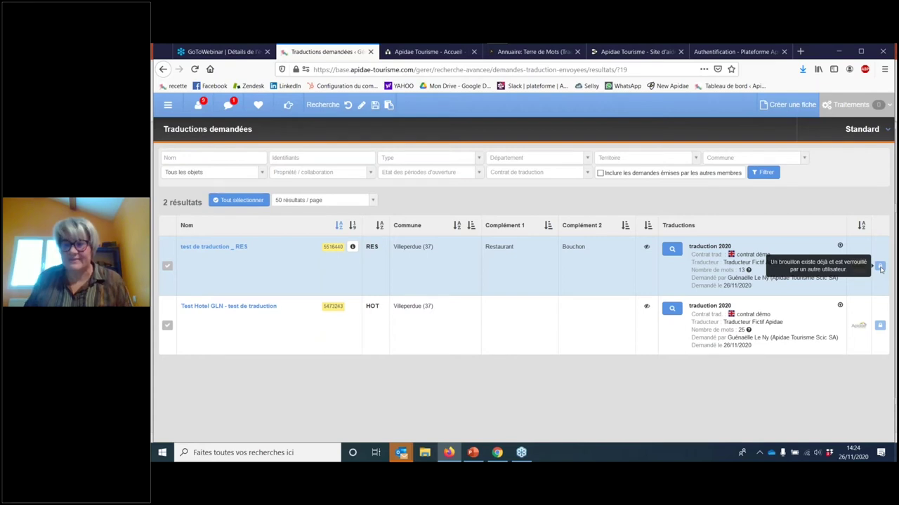
- View the Traductions à réaliser list and the Traductions en cours list
{"action": "left_click", "coordinate": [167, 105]}
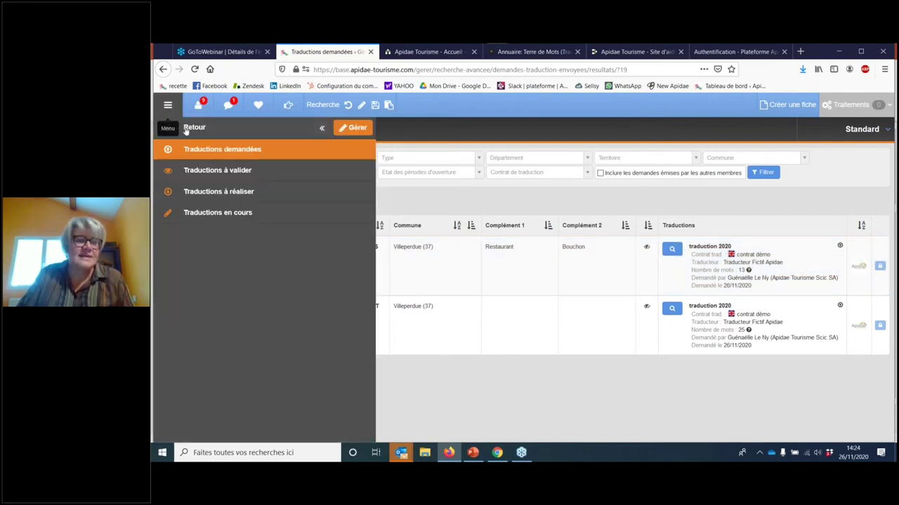
{"action": "left_click", "coordinate": [233, 193]}
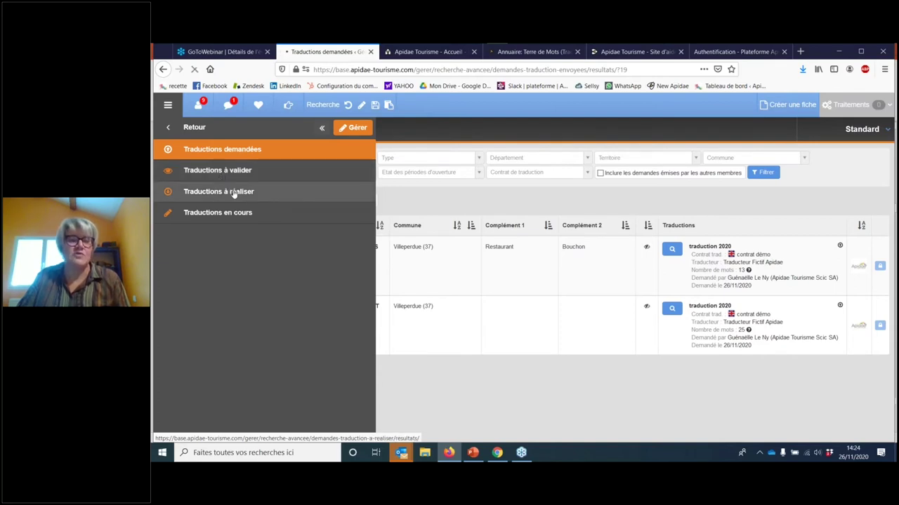
{"action": "left_click", "coordinate": [168, 105]}
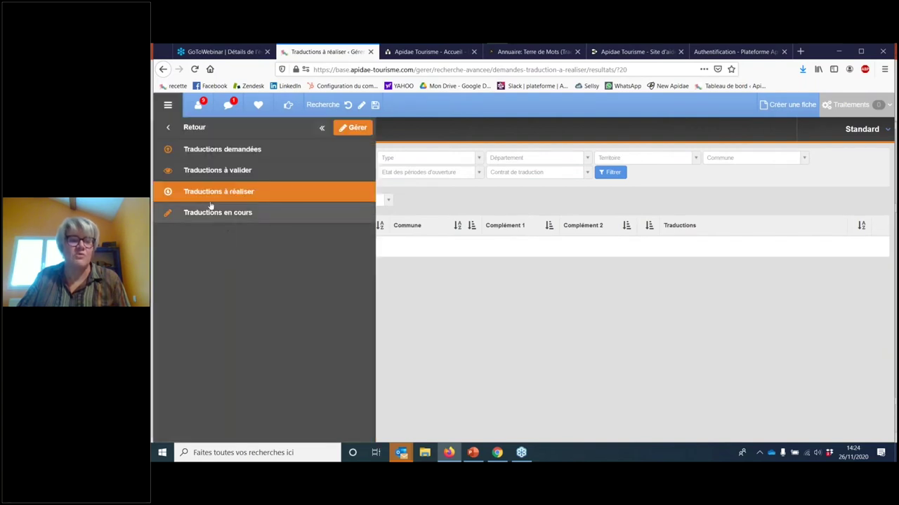
{"action": "left_click", "coordinate": [263, 213]}
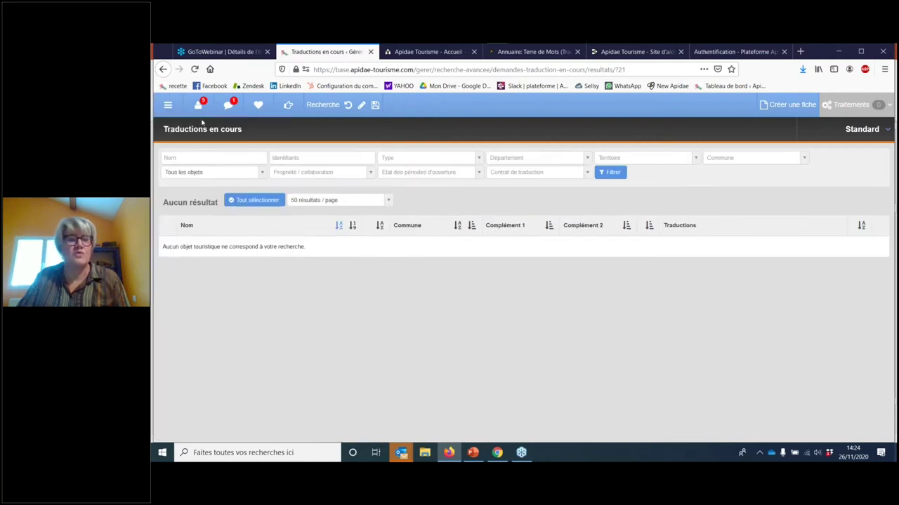
{"action": "left_click", "coordinate": [168, 105]}
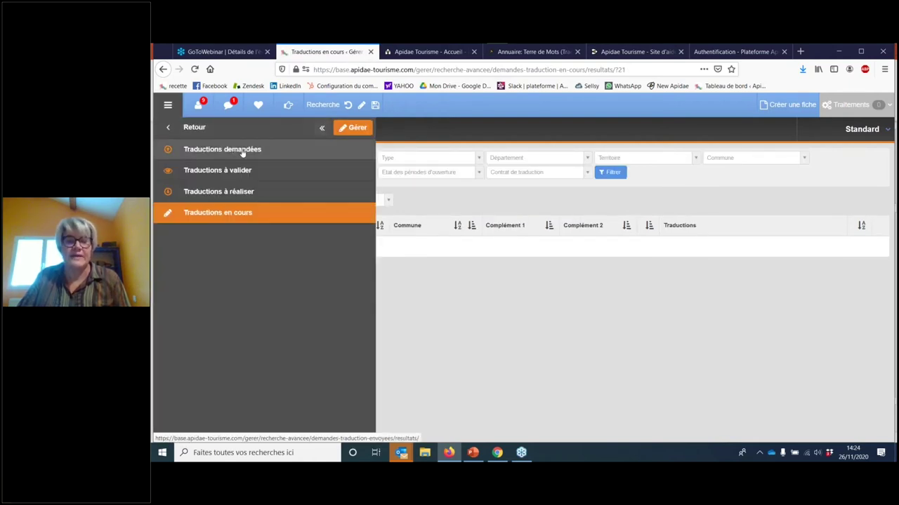
{"action": "left_click", "coordinate": [481, 325]}
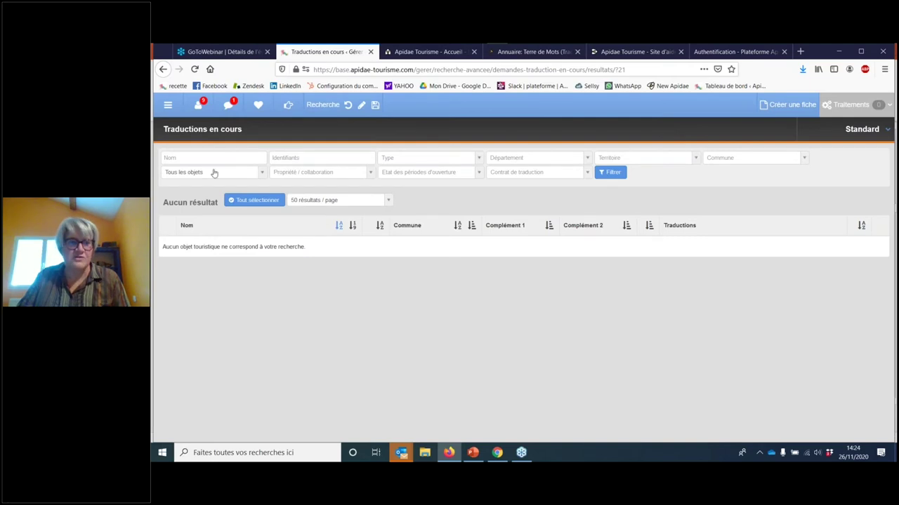
- Open the detailed report of the most recent Demande de traduction processing task
{"action": "left_click", "coordinate": [228, 106]}
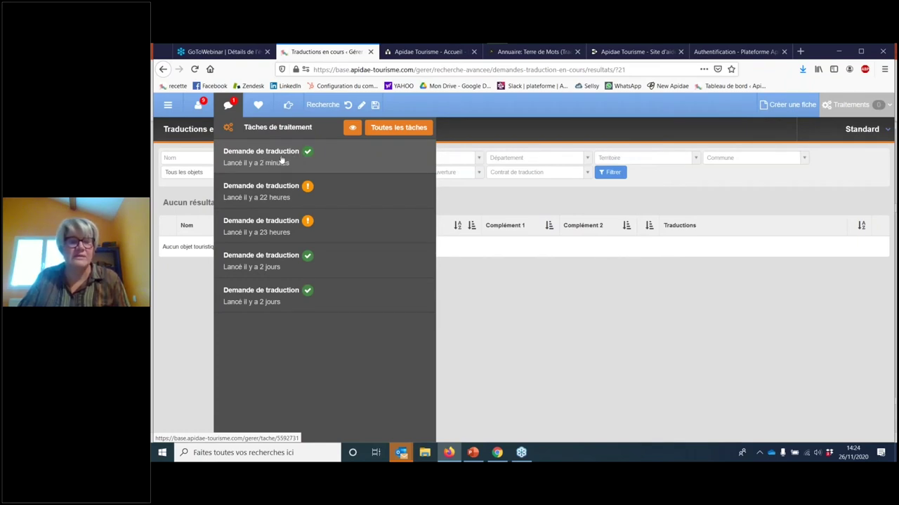
{"action": "left_click", "coordinate": [283, 160]}
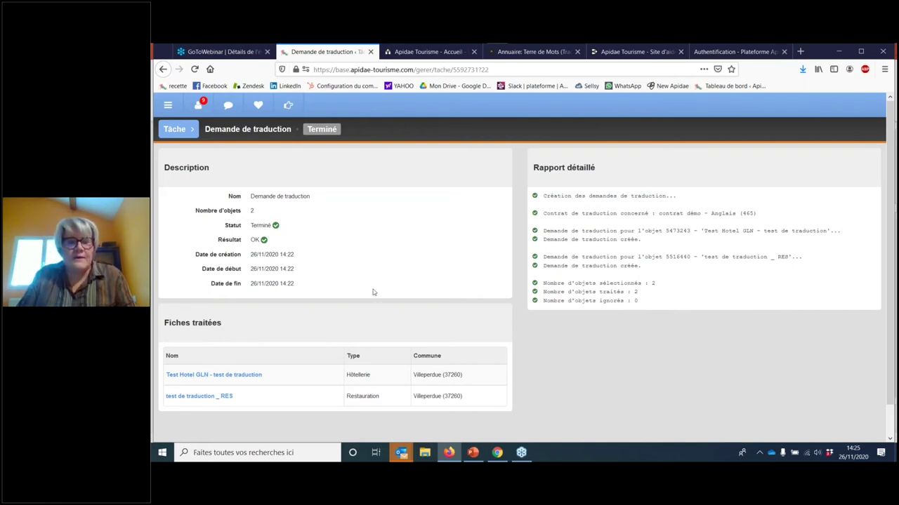
- Open the translation contract "contrat démo" from the administration module and review its word count and pending requests
{"action": "left_click", "coordinate": [167, 107]}
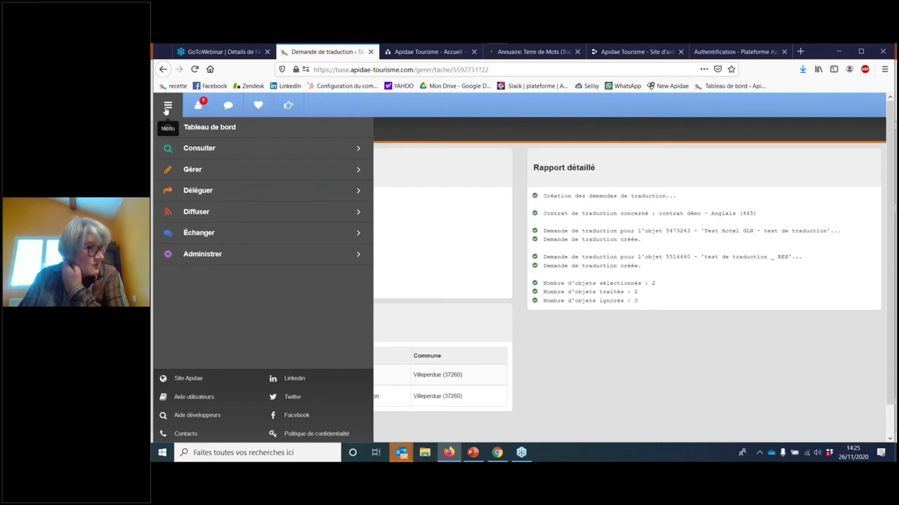
{"action": "left_click", "coordinate": [228, 258]}
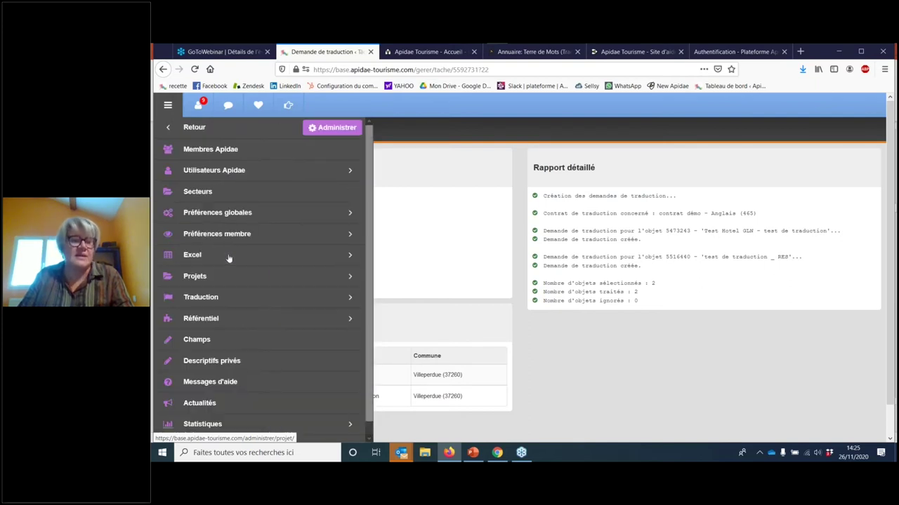
{"action": "left_click", "coordinate": [202, 302]}
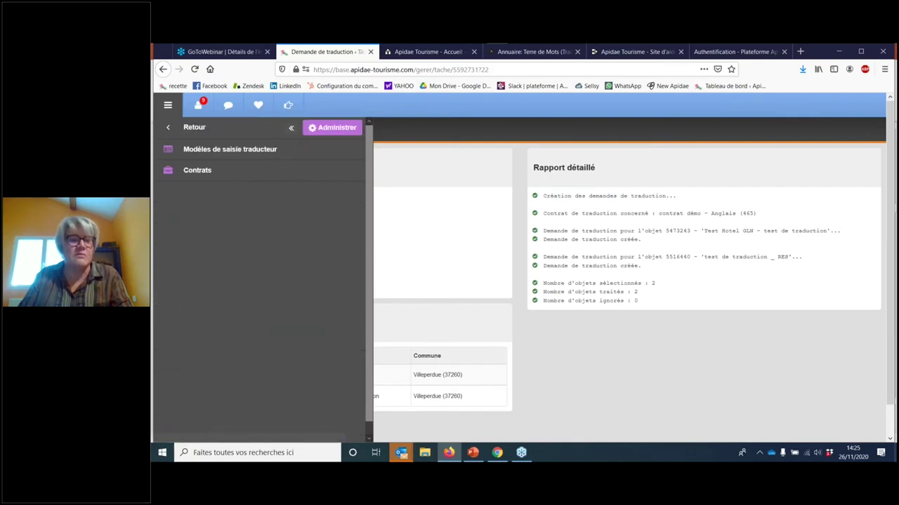
{"action": "left_click", "coordinate": [210, 174]}
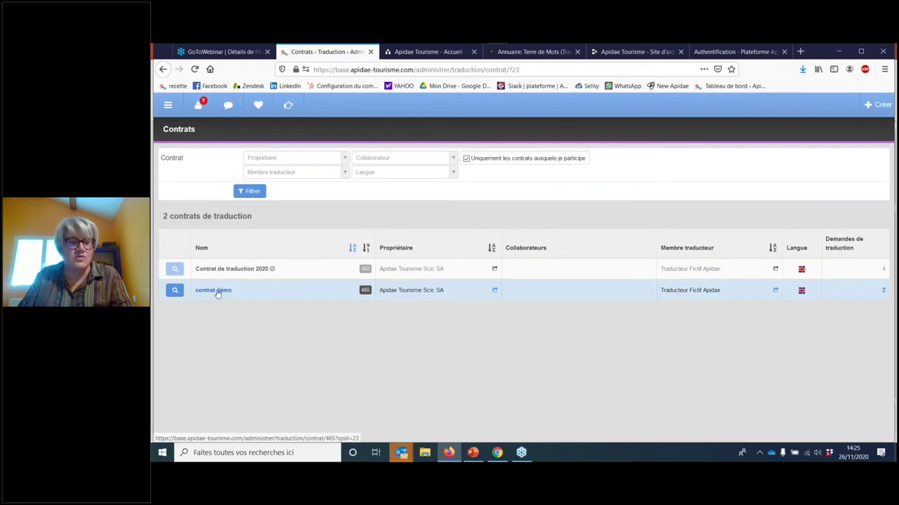
{"action": "left_click", "coordinate": [218, 291]}
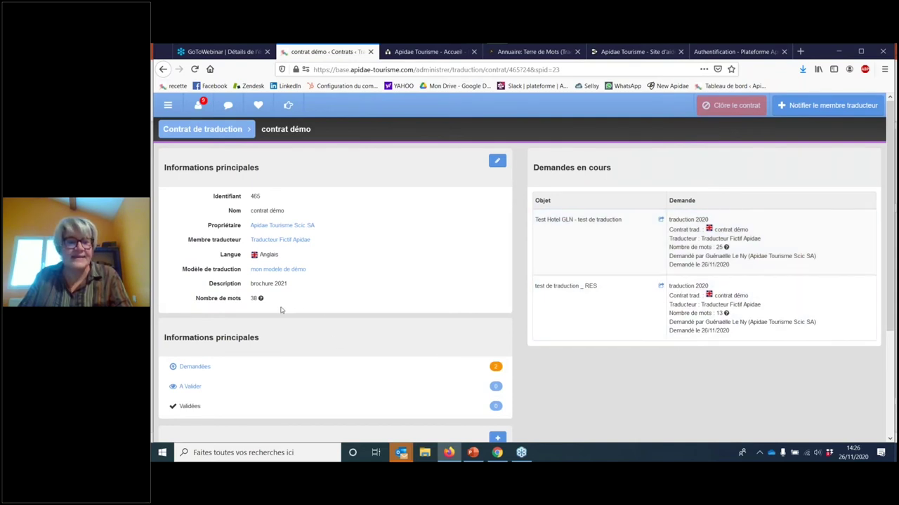
{"action": "mouse_move", "coordinate": [262, 299]}
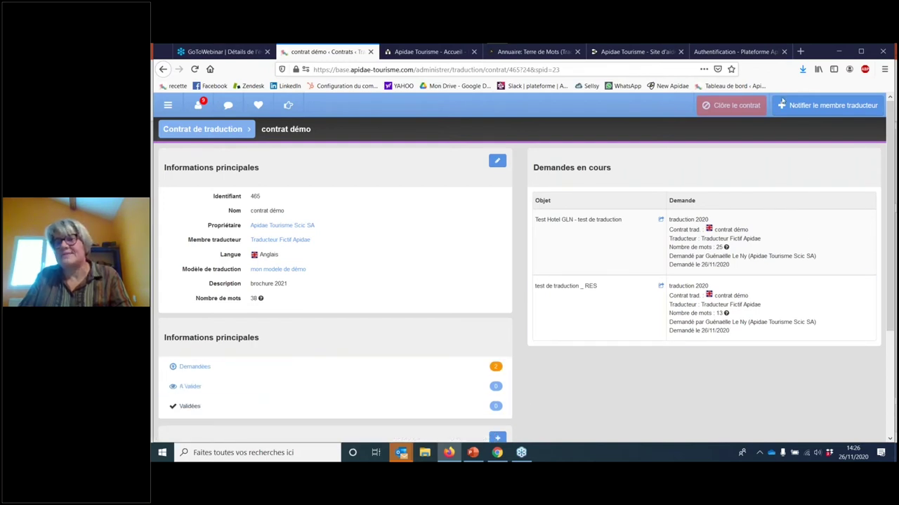
{"action": "left_click", "coordinate": [828, 106]}
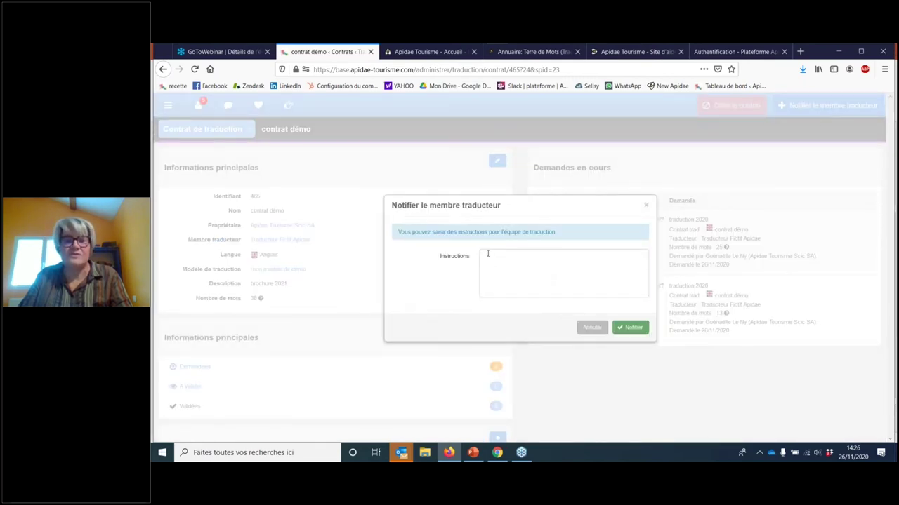
{"action": "left_click", "coordinate": [487, 254]}
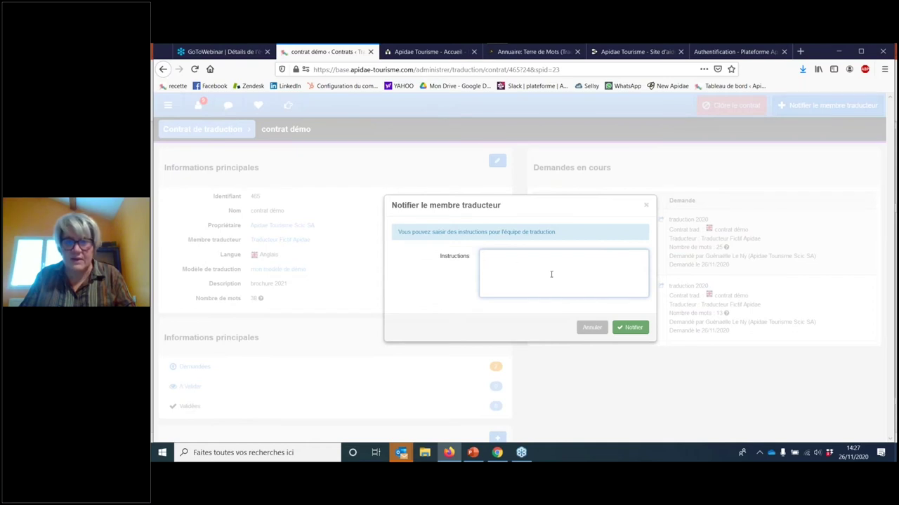
{"action": "left_click", "coordinate": [500, 264]}
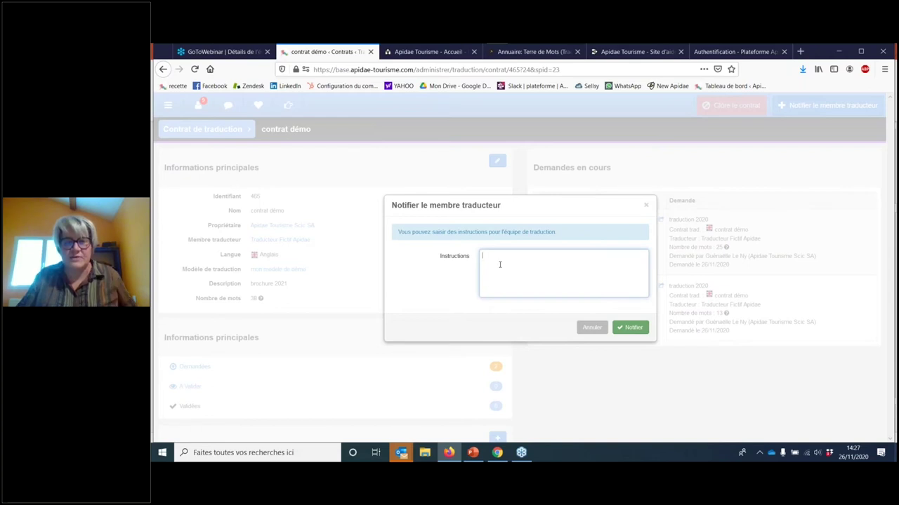
{"action": "left_click", "coordinate": [591, 334]}
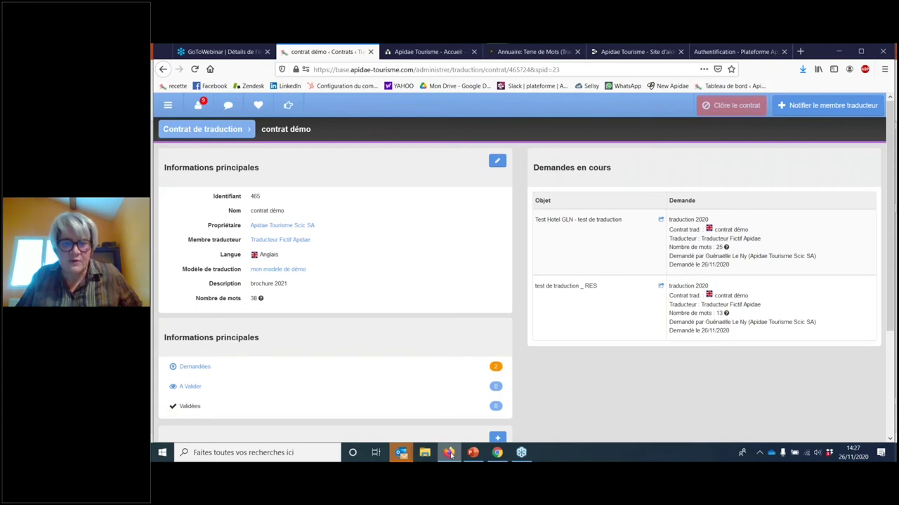
- Switch to the translator's Apidae session in Chrome and open its Tableau de bord
{"action": "mouse_move", "coordinate": [450, 455]}
{"action": "mouse_move", "coordinate": [495, 455]}
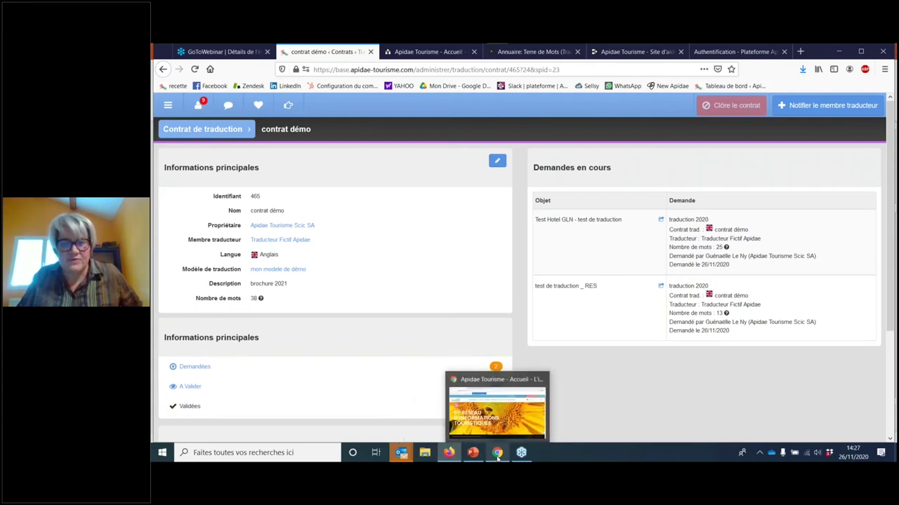
{"action": "left_click", "coordinate": [497, 455]}
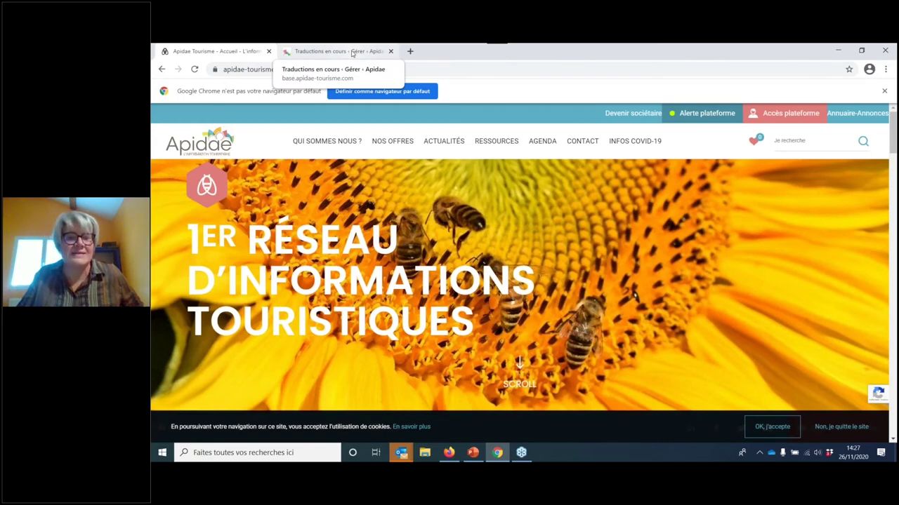
{"action": "left_click", "coordinate": [352, 54]}
{"action": "left_click", "coordinate": [166, 93]}
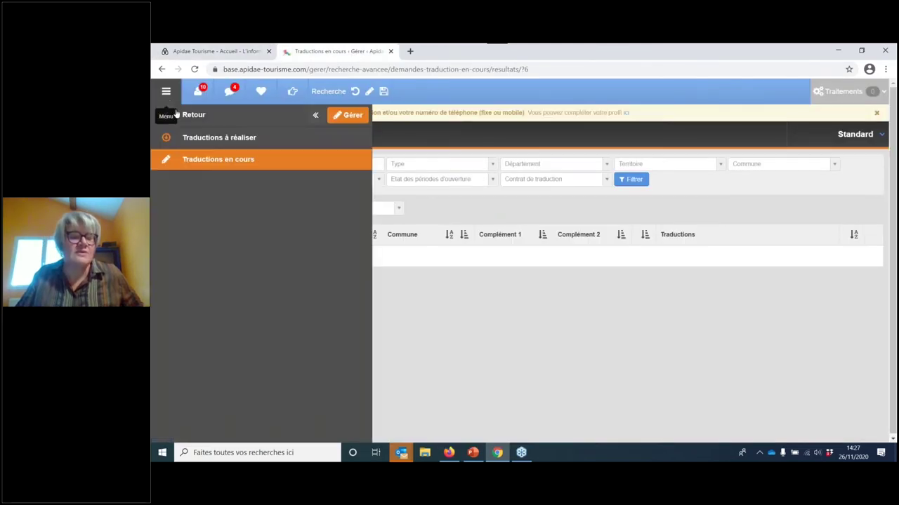
{"action": "left_click", "coordinate": [162, 117]}
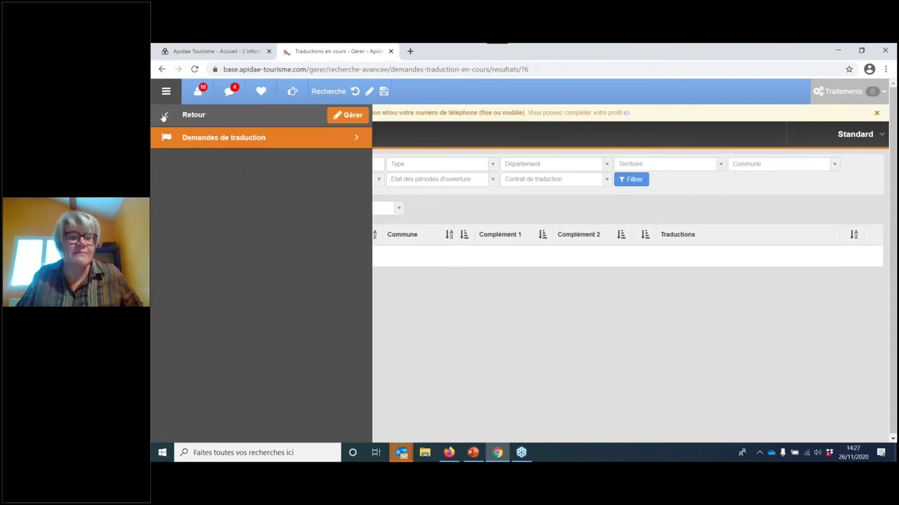
{"action": "left_click", "coordinate": [165, 116]}
{"action": "left_click", "coordinate": [197, 116]}
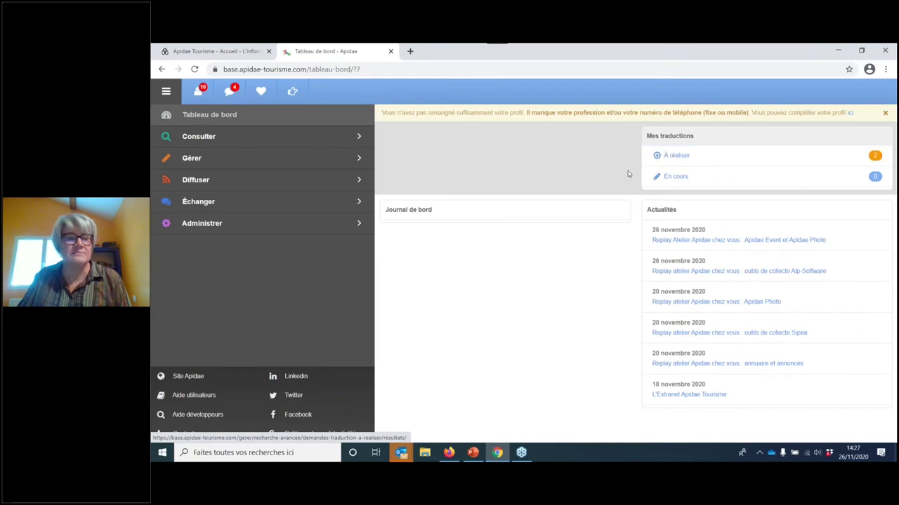
- Open the Traductions à réaliser list among the translation requests of the Gérer module
{"action": "left_click", "coordinate": [226, 161]}
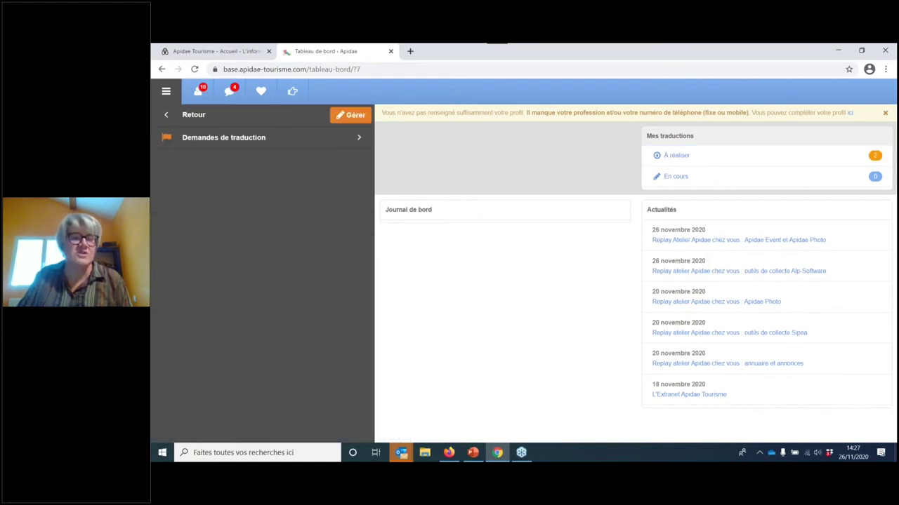
{"action": "left_click", "coordinate": [219, 139]}
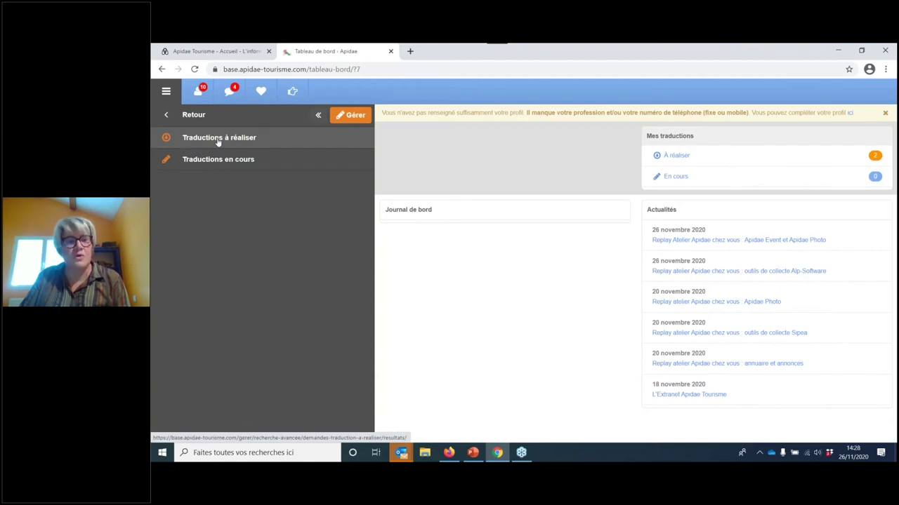
{"action": "left_click", "coordinate": [218, 138]}
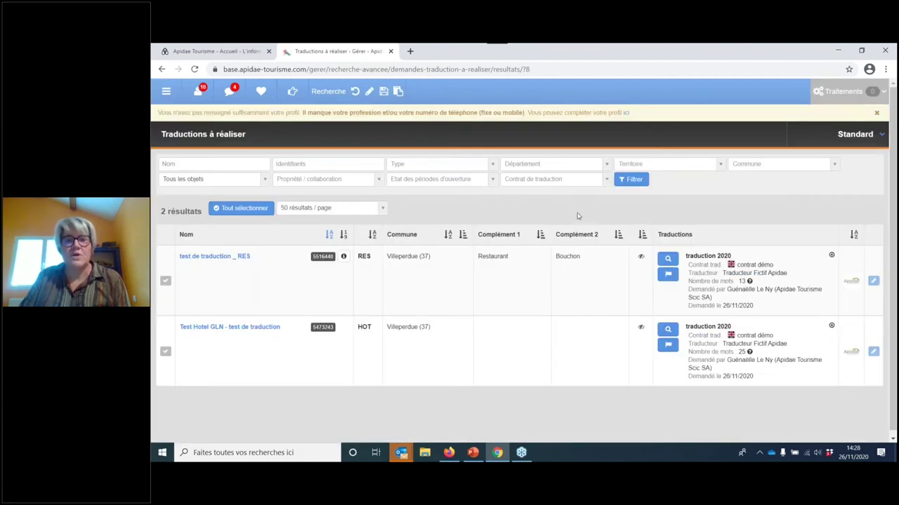
- Check the choices of the translation contract filter and open the restaurant record "test de traduction _ RES" for translation
{"action": "left_click", "coordinate": [608, 181]}
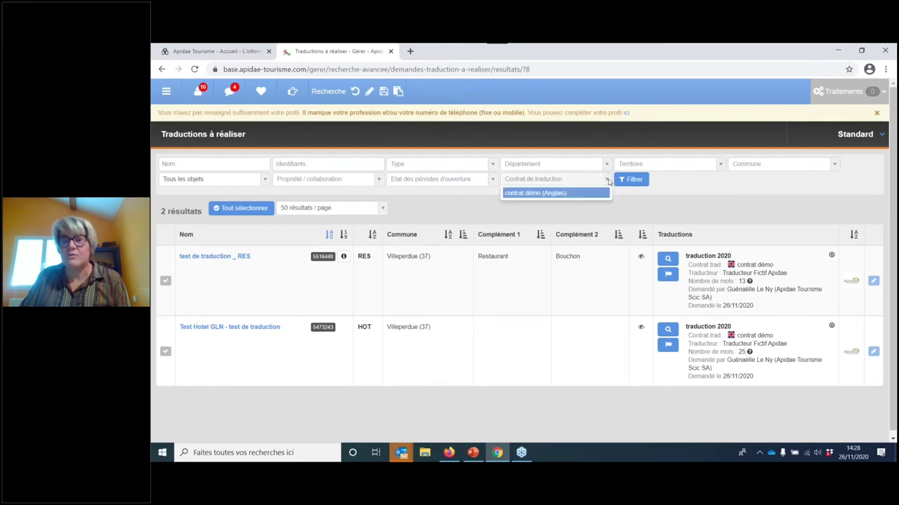
{"action": "left_click", "coordinate": [608, 182]}
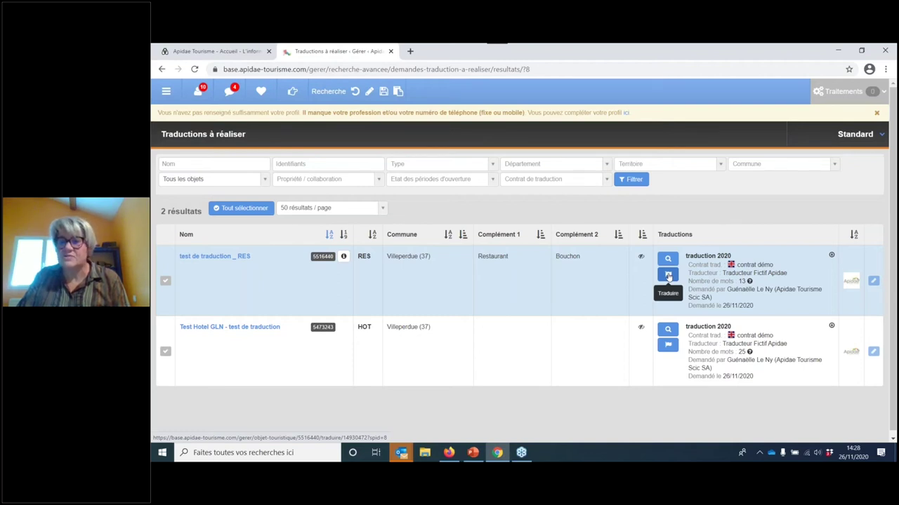
{"action": "left_click", "coordinate": [668, 276]}
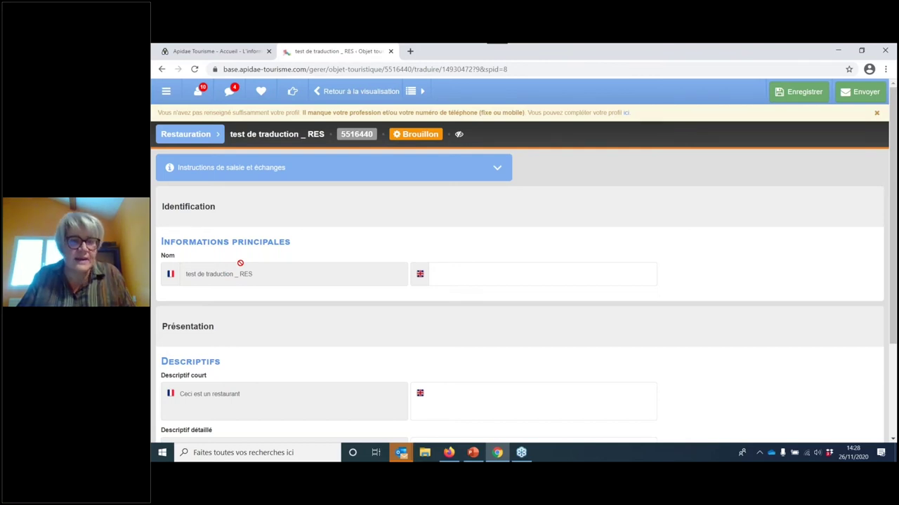
- Enter "anglais" as the English name and the English short description of the restaurant record
{"action": "scroll", "coordinate": [240, 263], "scroll_direction": "down", "scroll_amount": 1}
{"action": "scroll", "coordinate": [240, 264], "scroll_direction": "up", "scroll_amount": 1}
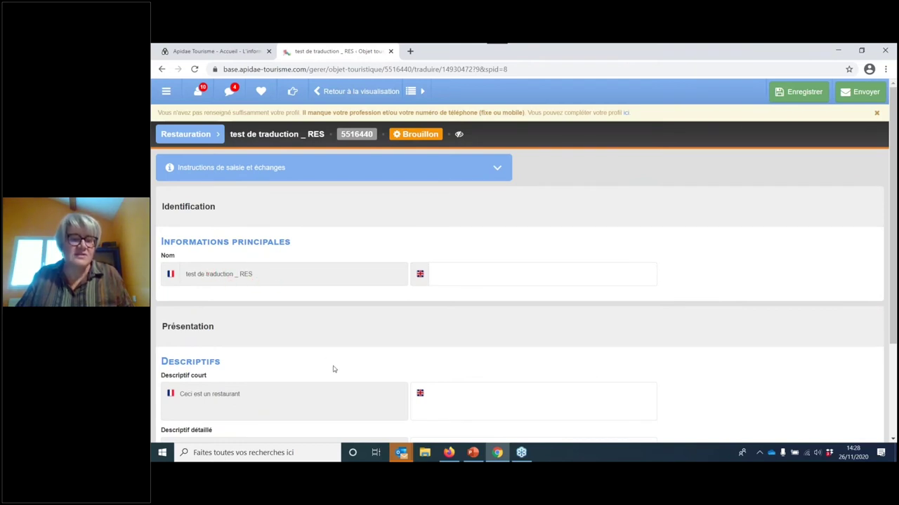
{"action": "left_click", "coordinate": [463, 270]}
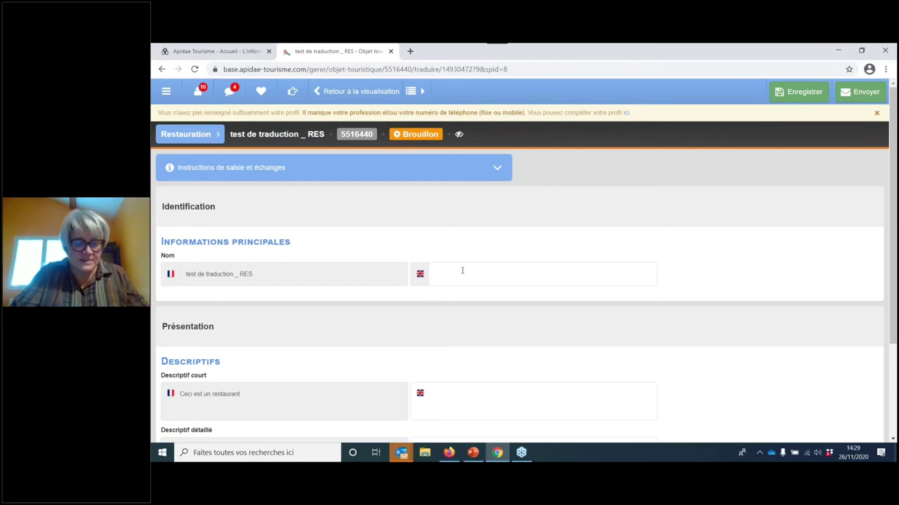
{"action": "type", "text": "anglais"}
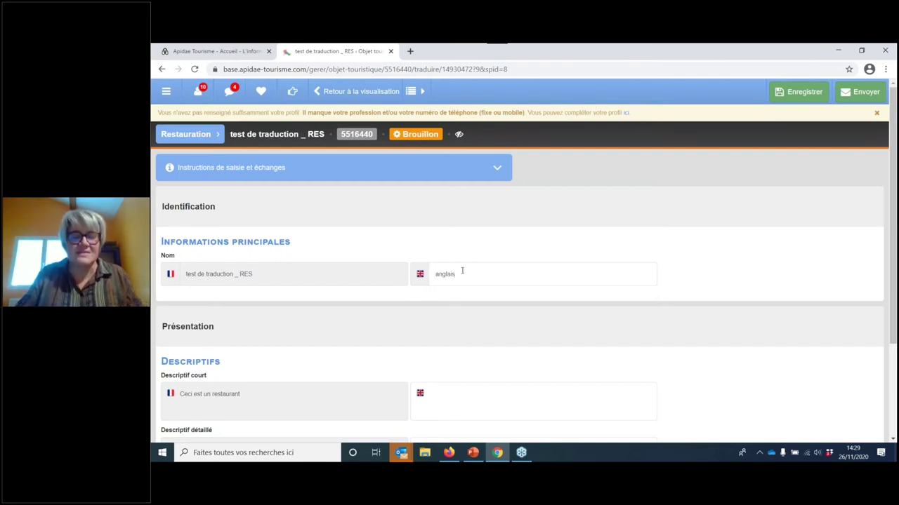
{"action": "left_click", "coordinate": [437, 398]}
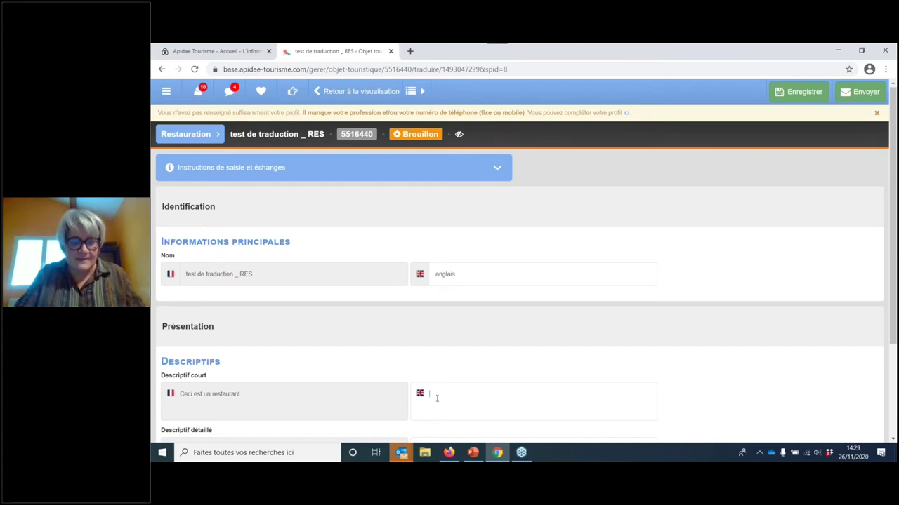
{"action": "type", "text": "anglais"}
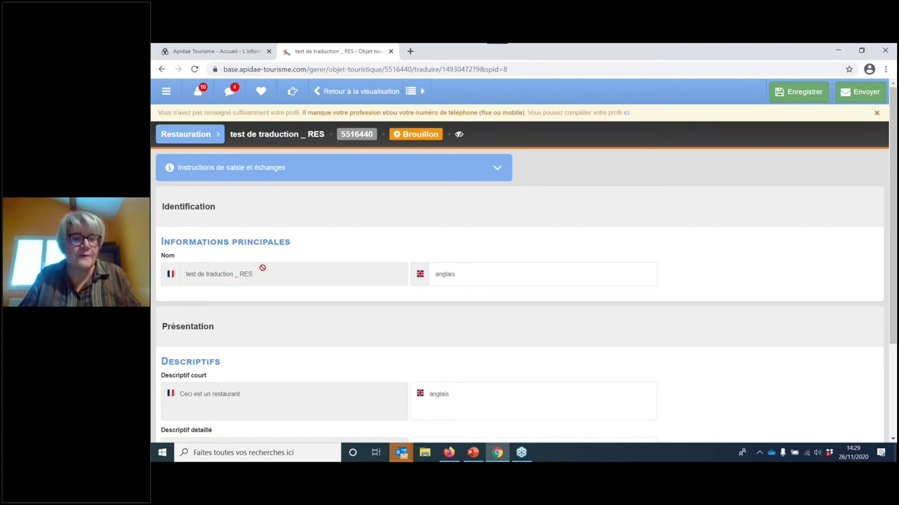
- Enter "anglais" as the English detailed description of the restaurant and send the completed translation
{"action": "scroll", "coordinate": [459, 307], "scroll_direction": "down", "scroll_amount": 3}
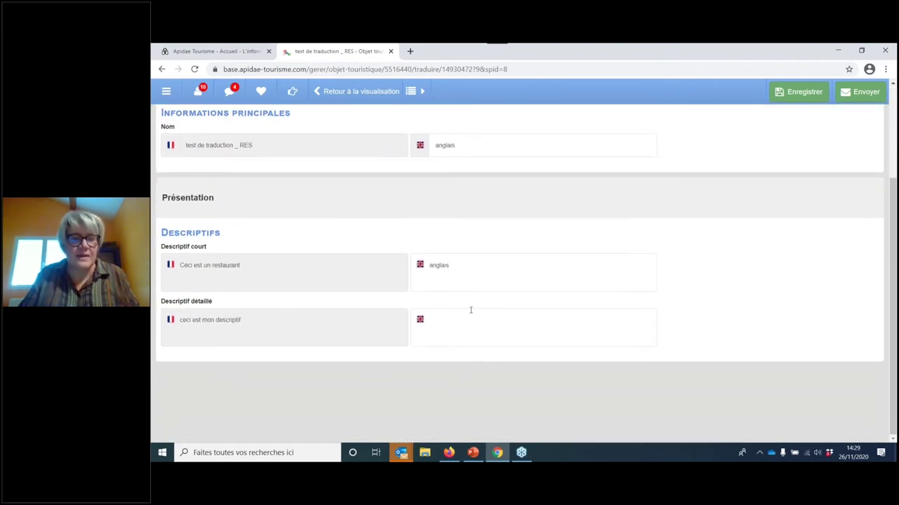
{"action": "scroll", "coordinate": [470, 310], "scroll_direction": "up", "scroll_amount": 1}
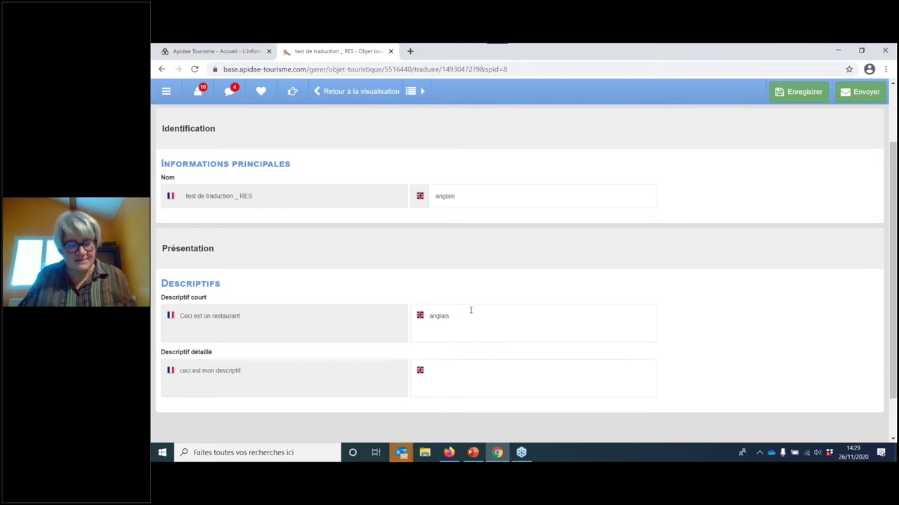
{"action": "scroll", "coordinate": [471, 309], "scroll_direction": "down", "scroll_amount": 1}
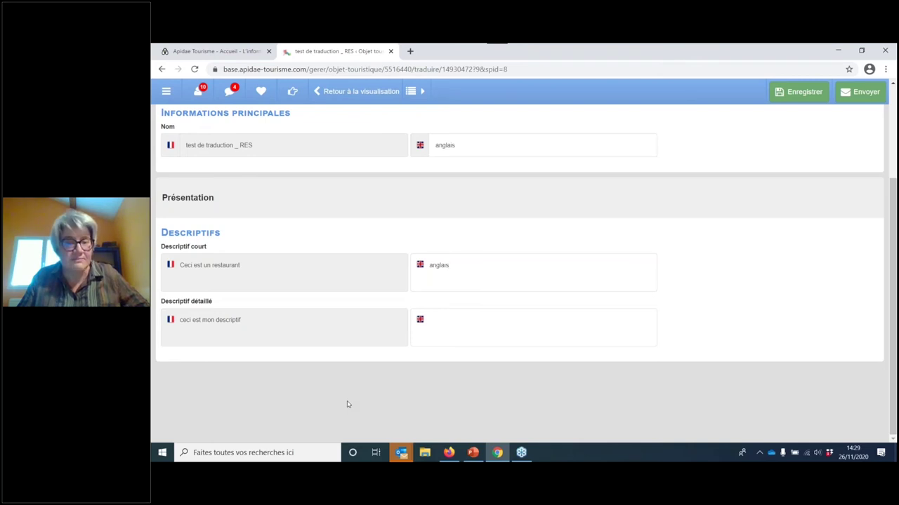
{"action": "scroll", "coordinate": [347, 404], "scroll_direction": "up", "scroll_amount": 1}
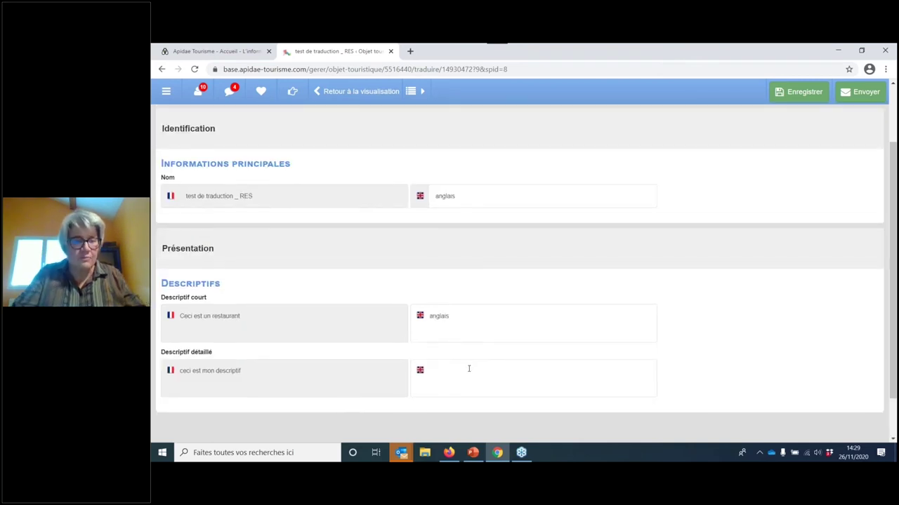
{"action": "left_click", "coordinate": [469, 368]}
{"action": "type", "text": "anglais"}
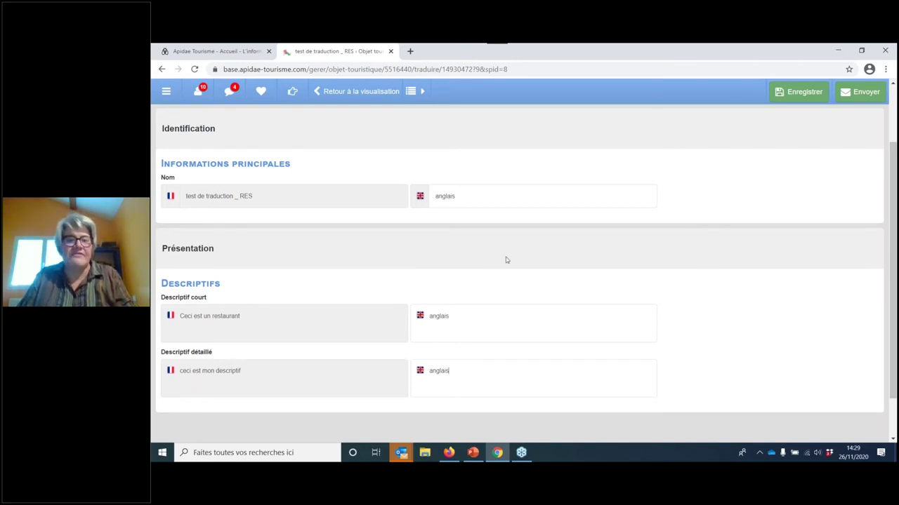
{"action": "scroll", "coordinate": [505, 260], "scroll_direction": "up", "scroll_amount": 2}
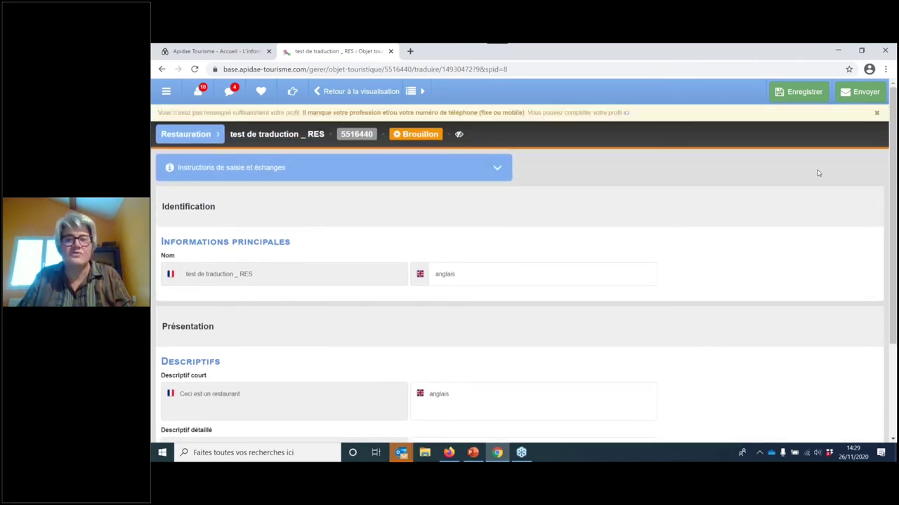
{"action": "left_click", "coordinate": [862, 92]}
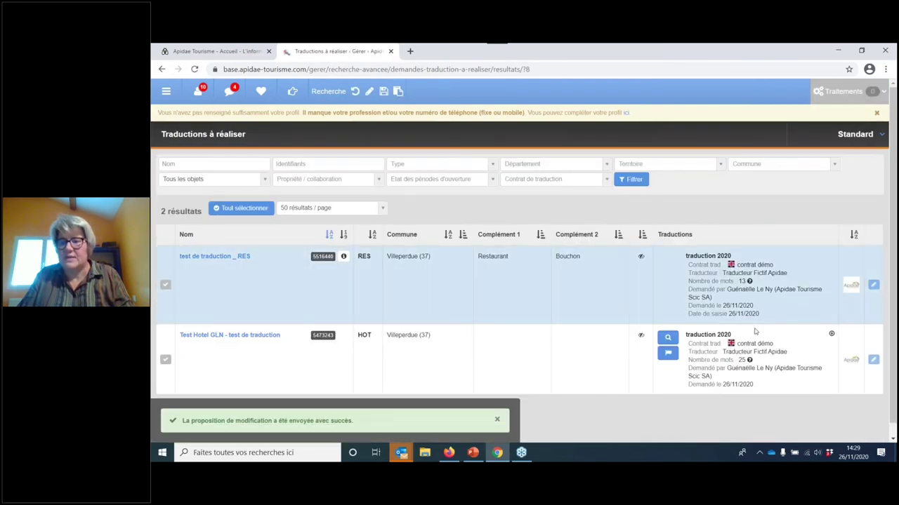
- Translate the name of the record "Test Hotel GLN - test de traduction" as "traduction" in English and send the translation
{"action": "left_click", "coordinate": [667, 353]}
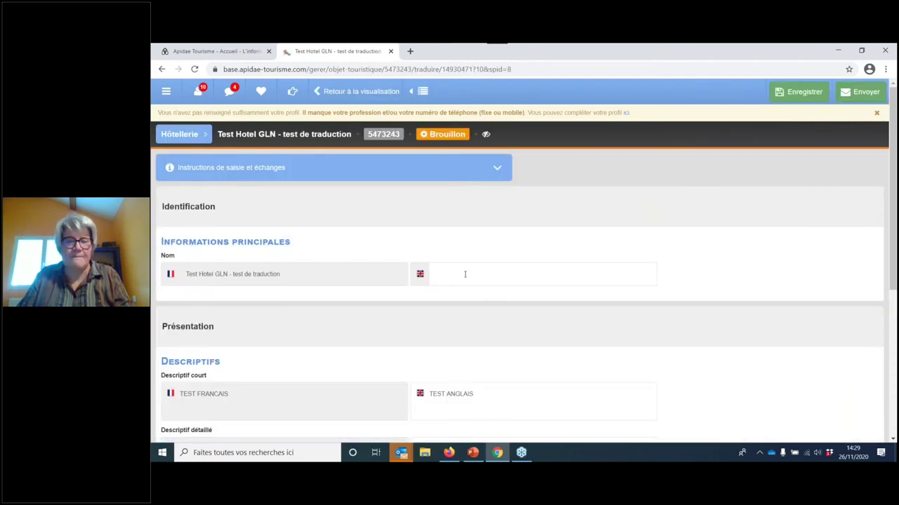
{"action": "left_click", "coordinate": [464, 274]}
{"action": "type", "text": "traducti"}
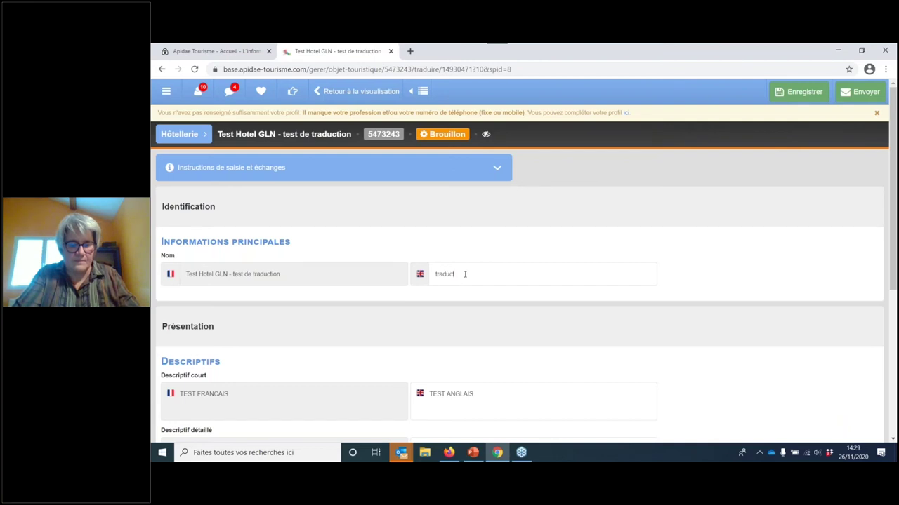
{"action": "type", "text": "on"}
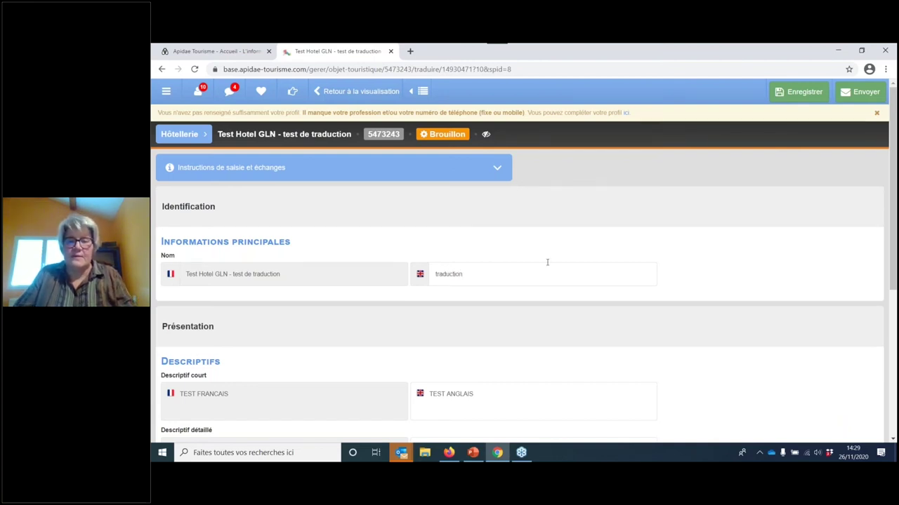
{"action": "left_click", "coordinate": [856, 97]}
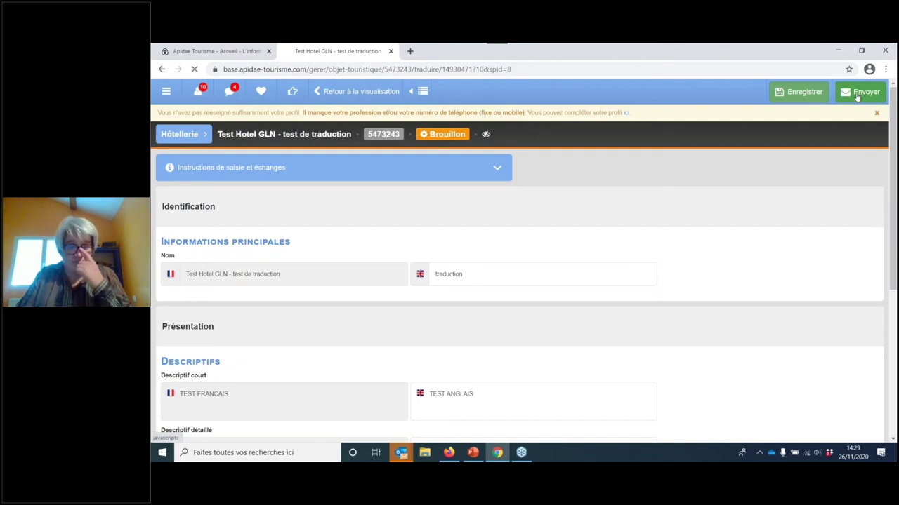
- Return to the Tableau de bord and check the Traductions en cours list among the translation requests of the Gérer module
{"action": "left_click", "coordinate": [168, 92]}
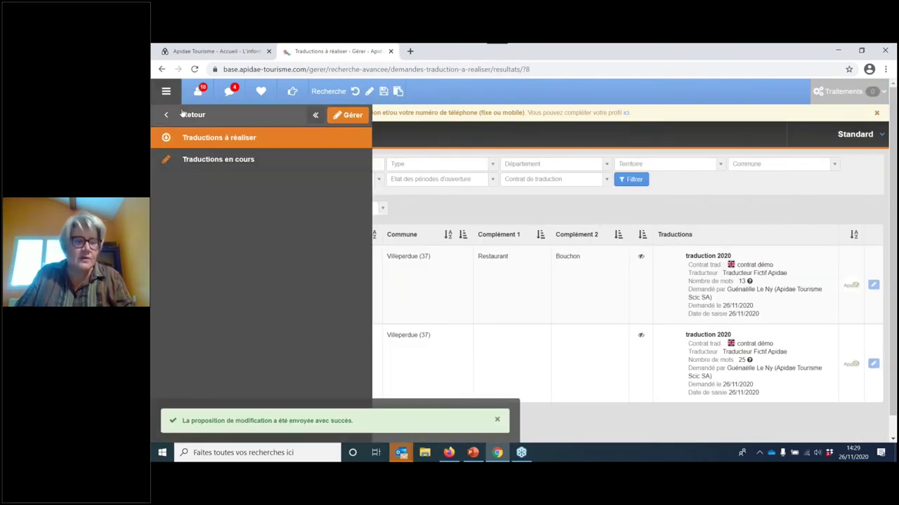
{"action": "left_click", "coordinate": [181, 116]}
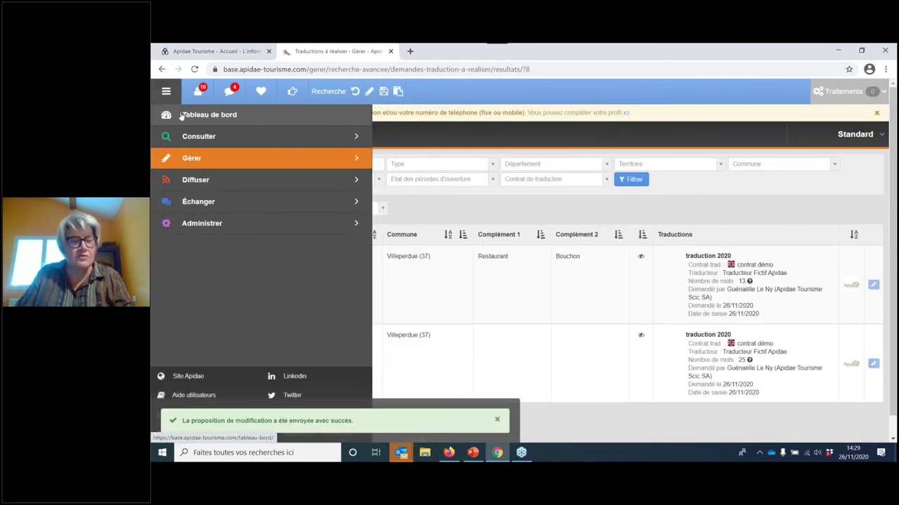
{"action": "left_click", "coordinate": [181, 116]}
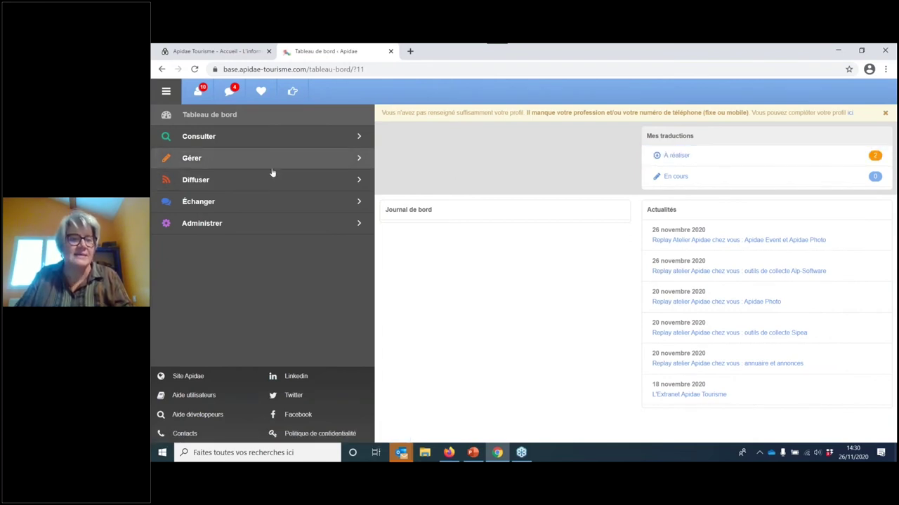
{"action": "left_click", "coordinate": [249, 164]}
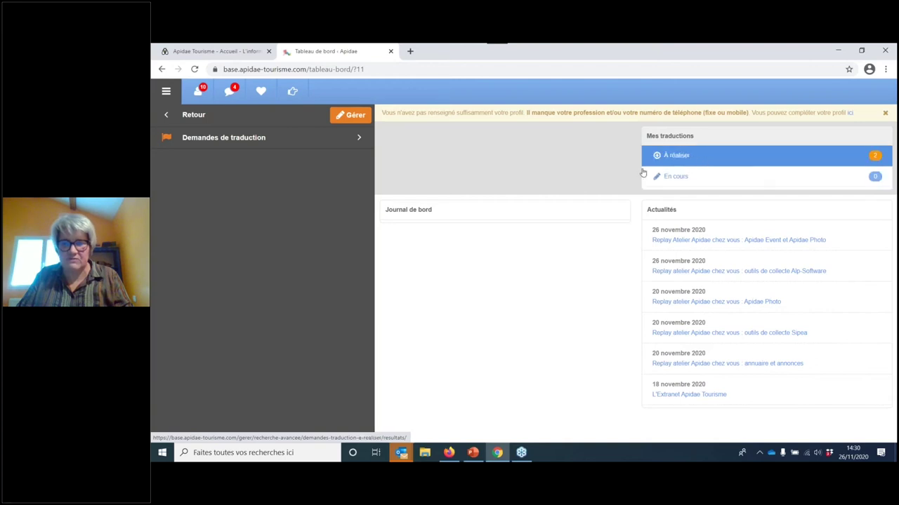
{"action": "left_click", "coordinate": [260, 146]}
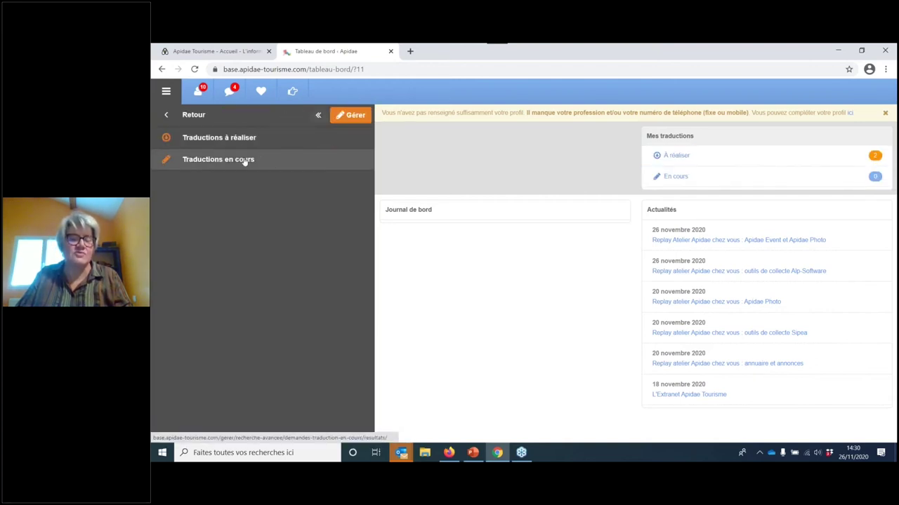
{"action": "left_click", "coordinate": [244, 159]}
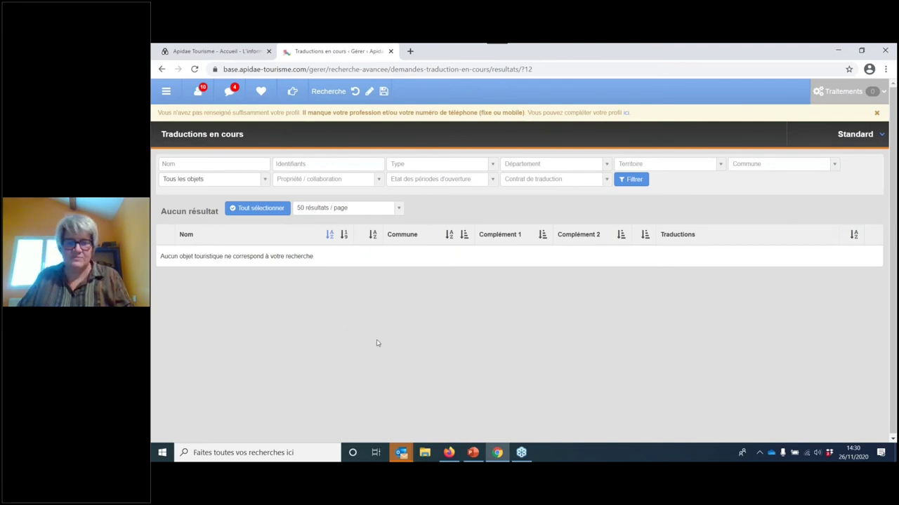
- Switch to the requester's Apidae session in Firefox and review the Mes traductions block of the Tableau de bord
{"action": "left_click", "coordinate": [448, 453]}
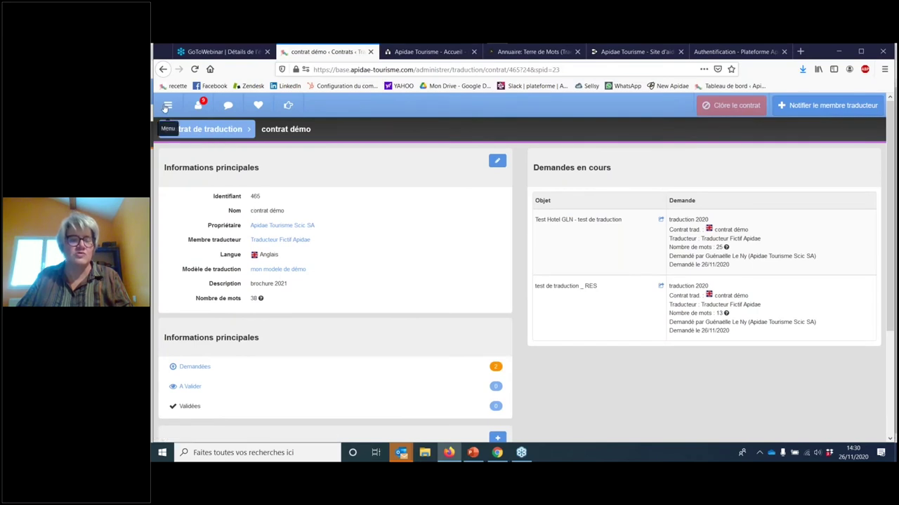
{"action": "left_click", "coordinate": [165, 106]}
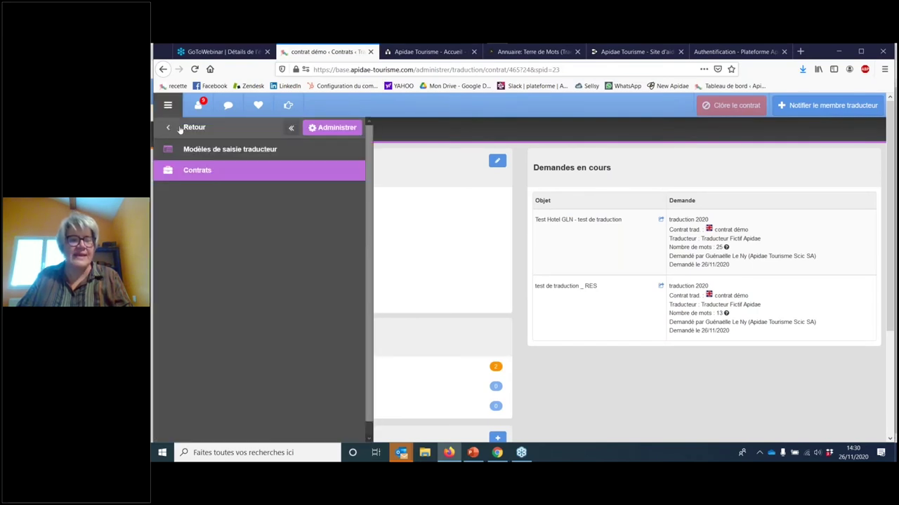
{"action": "left_click", "coordinate": [179, 128]}
{"action": "left_click", "coordinate": [179, 128]}
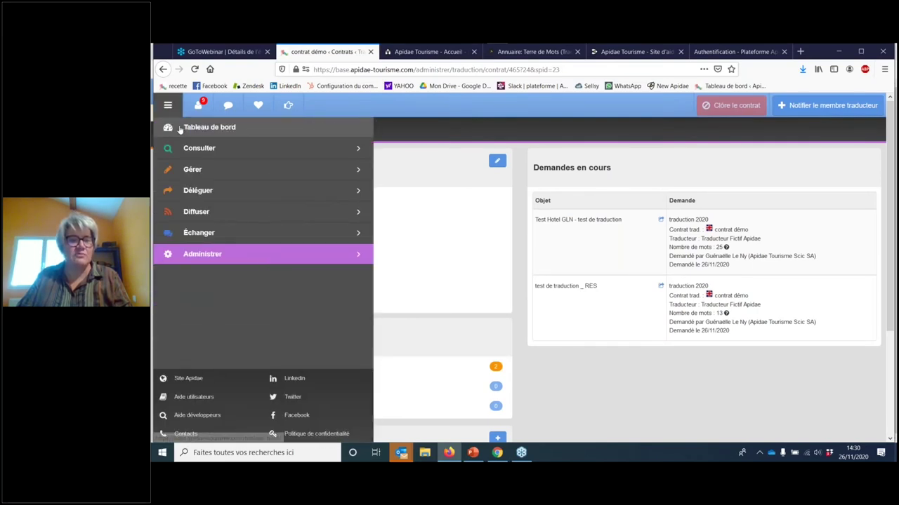
{"action": "left_click", "coordinate": [180, 128]}
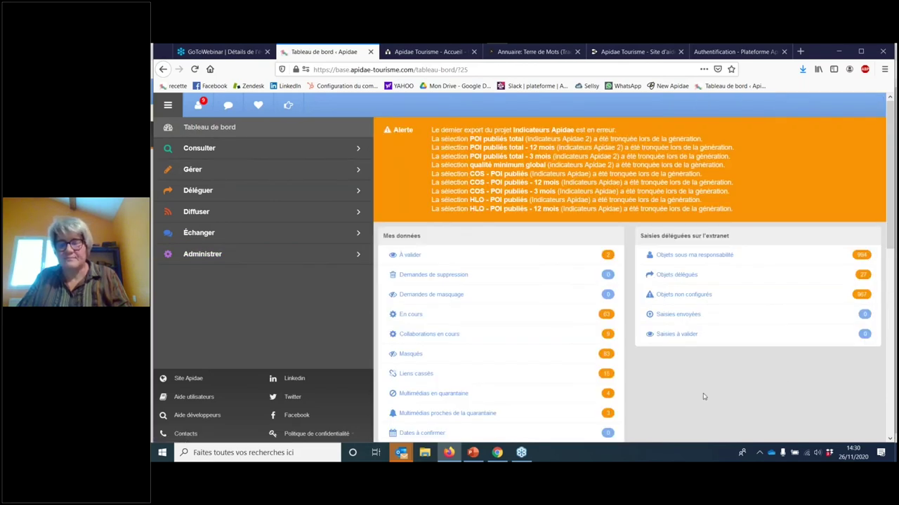
{"action": "scroll", "coordinate": [704, 396], "scroll_direction": "down", "scroll_amount": 2}
{"action": "scroll", "coordinate": [673, 361], "scroll_direction": "down", "scroll_amount": 1}
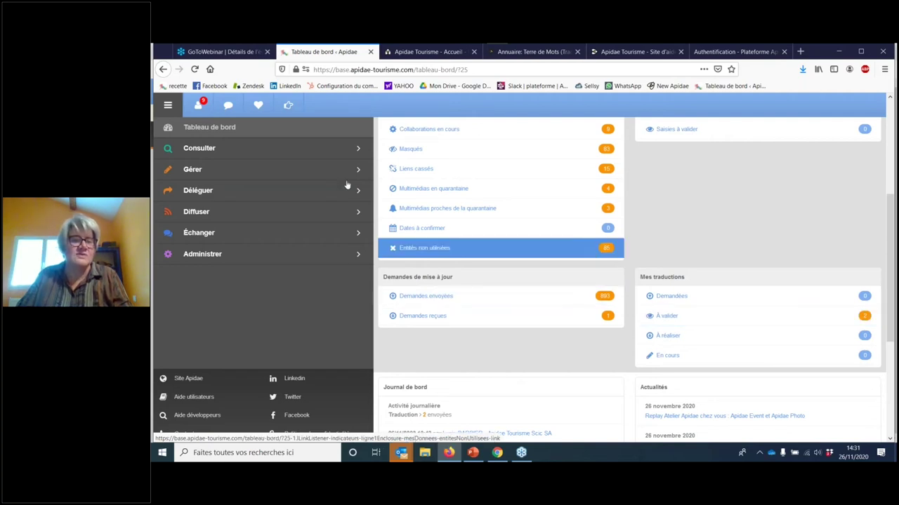
- Open the Traductions à valider list among the translation requests of the Gérer module
{"action": "left_click", "coordinate": [216, 172]}
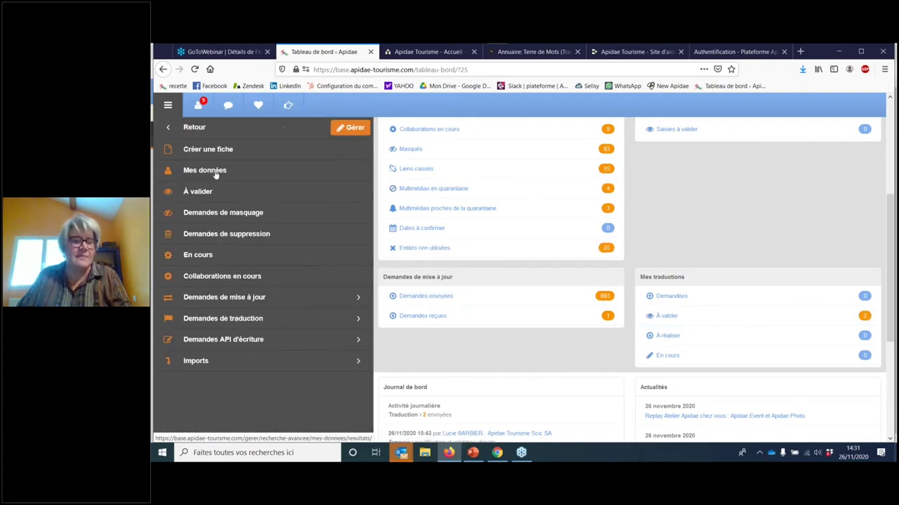
{"action": "left_click", "coordinate": [227, 322]}
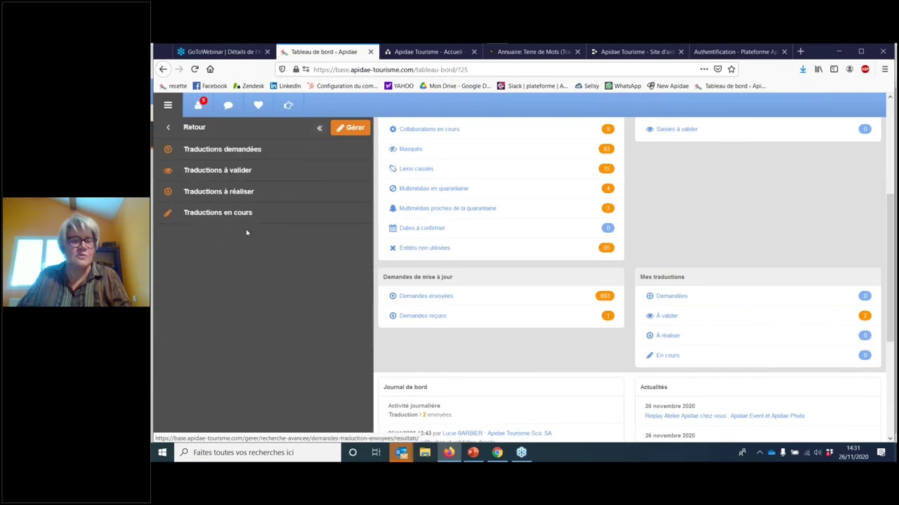
{"action": "left_click", "coordinate": [247, 172]}
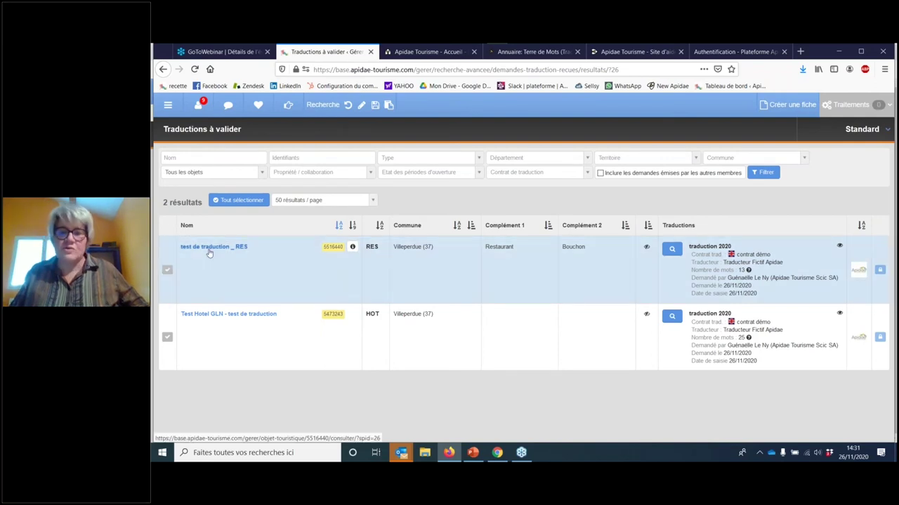
- View the submitted translation of "test de traduction _ RES" and check the refusal options without refusing the proposal
{"action": "left_click", "coordinate": [674, 251]}
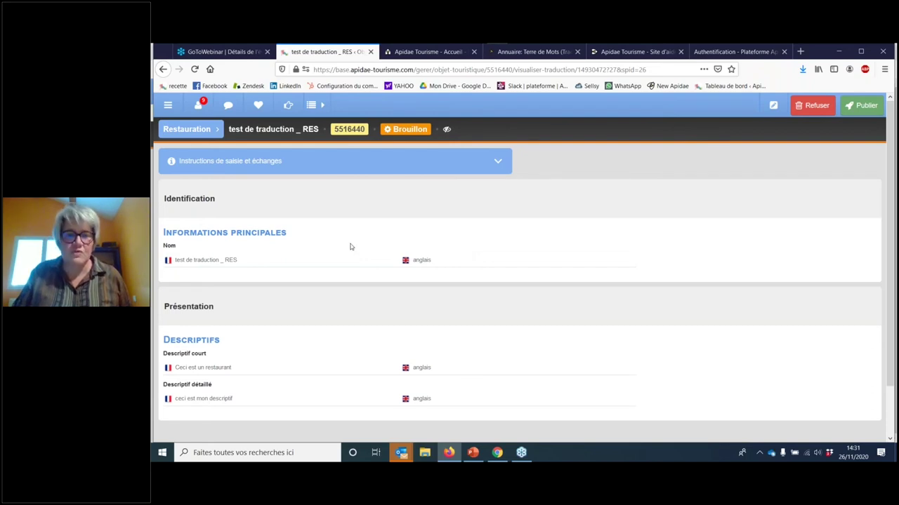
{"action": "scroll", "coordinate": [351, 247], "scroll_direction": "down", "scroll_amount": 2}
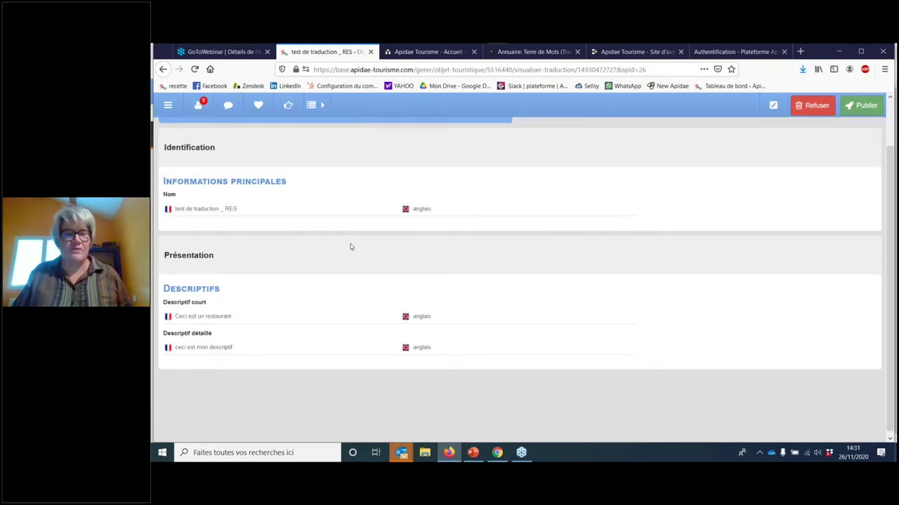
{"action": "scroll", "coordinate": [351, 247], "scroll_direction": "up", "scroll_amount": 2}
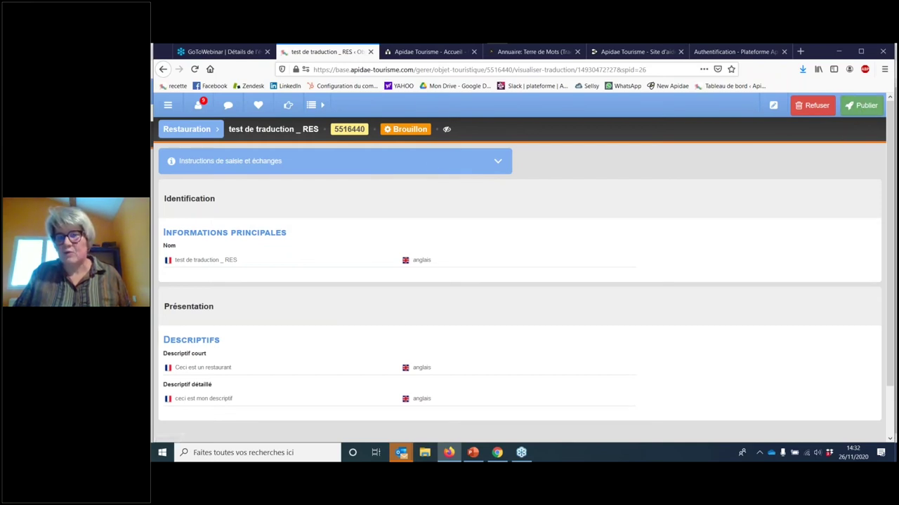
{"action": "left_click", "coordinate": [812, 106]}
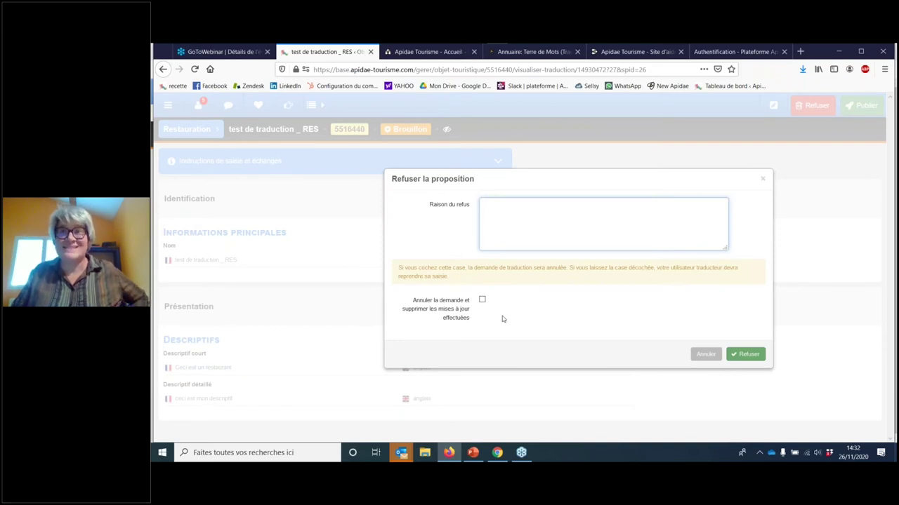
{"action": "left_click", "coordinate": [705, 360]}
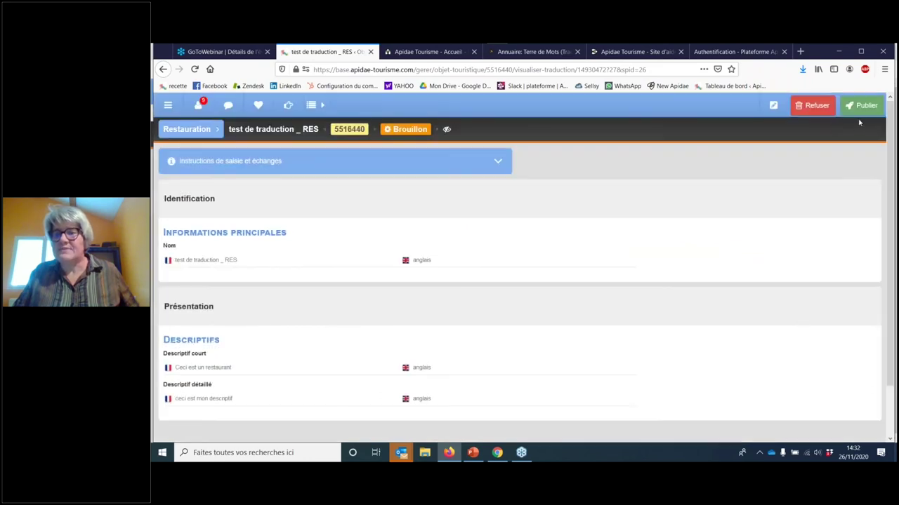
- Return to the Traductions à valider list and select both records, "test de traduction _ RES" and "Test Hotel GLN - test de traduction"
{"action": "left_click", "coordinate": [163, 69]}
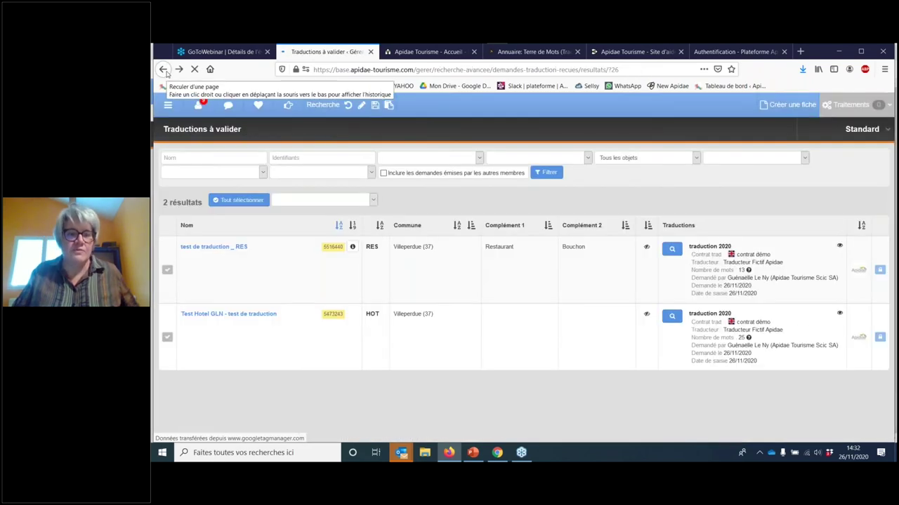
{"action": "left_click", "coordinate": [166, 271]}
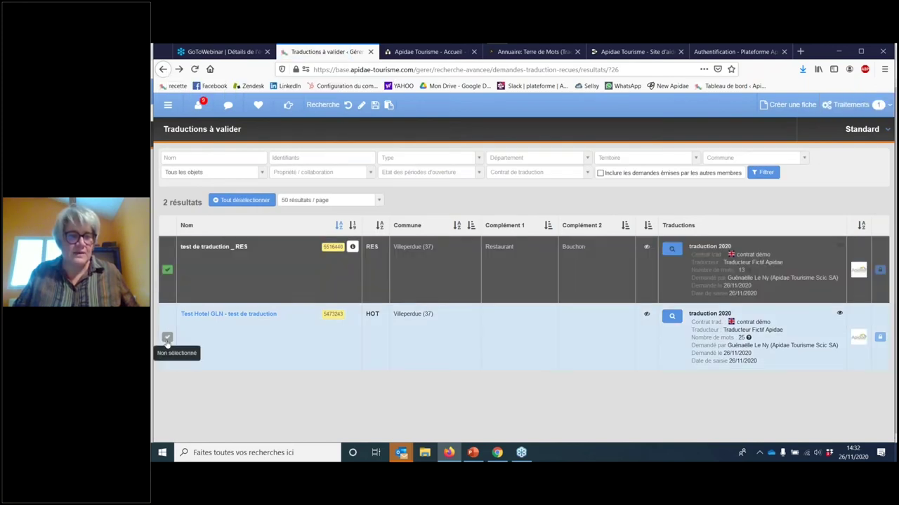
{"action": "left_click", "coordinate": [167, 339]}
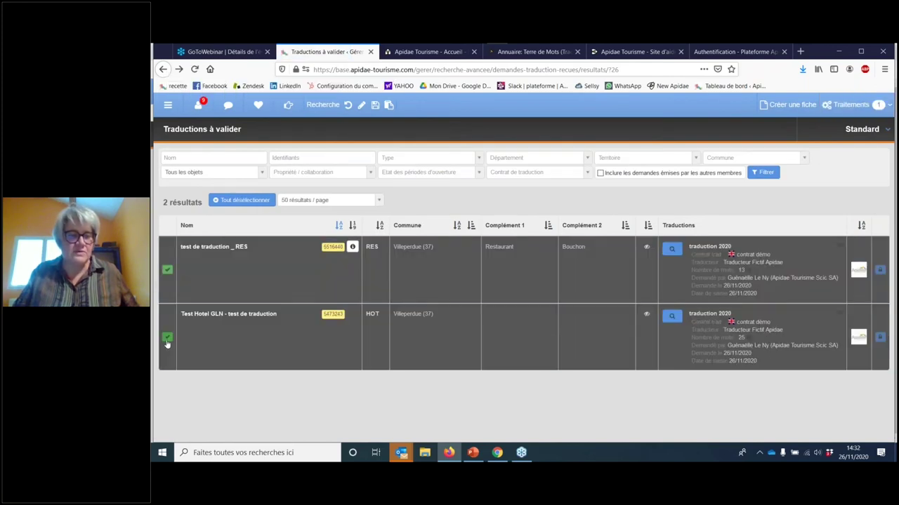
- Validate the translation requests of the selected records in one batch for the contract "contrat démo (Anglais)" and confirm the processing
{"action": "left_click", "coordinate": [851, 106]}
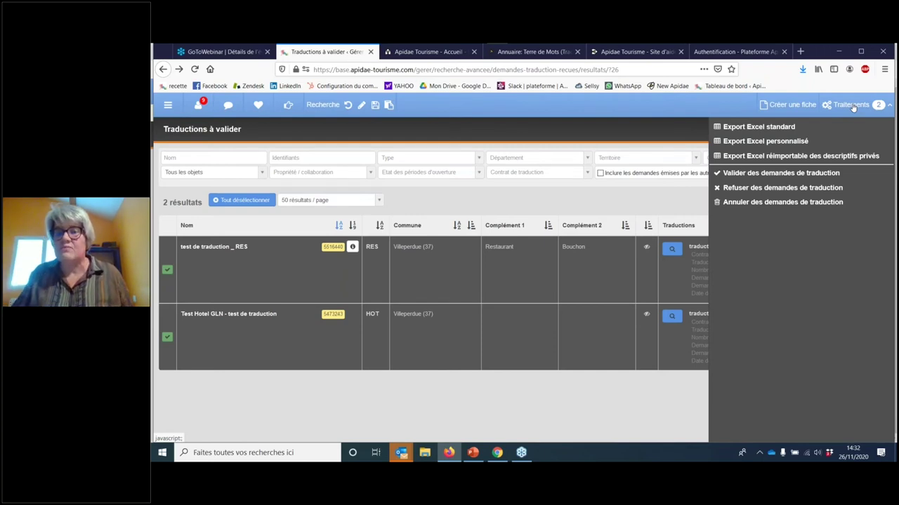
{"action": "left_click", "coordinate": [741, 176]}
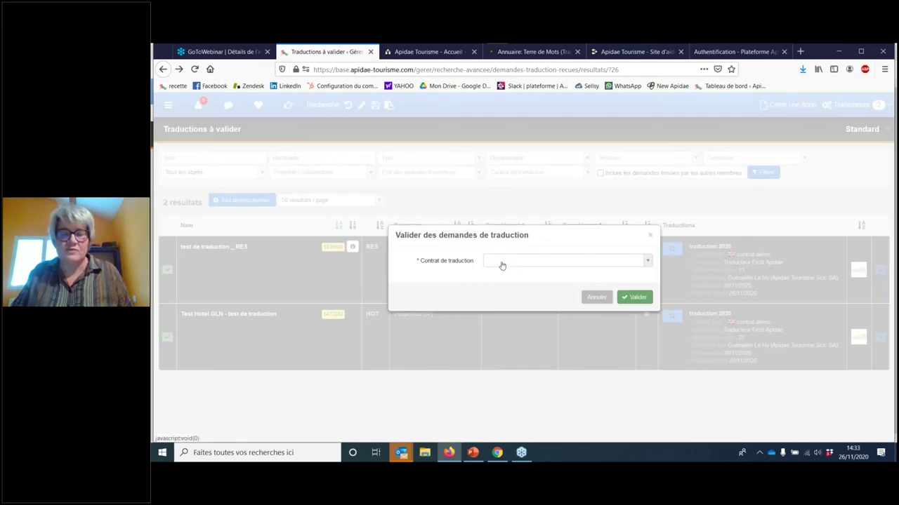
{"action": "left_click", "coordinate": [502, 265]}
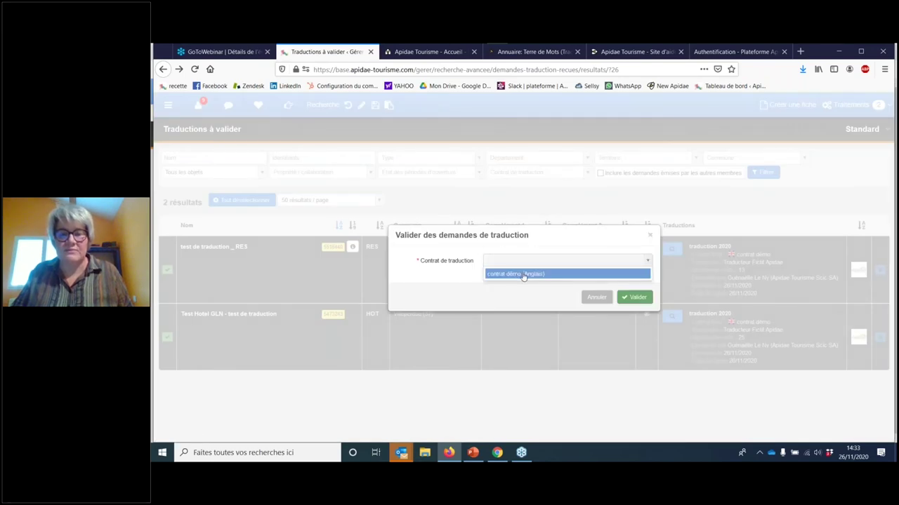
{"action": "left_click", "coordinate": [523, 274]}
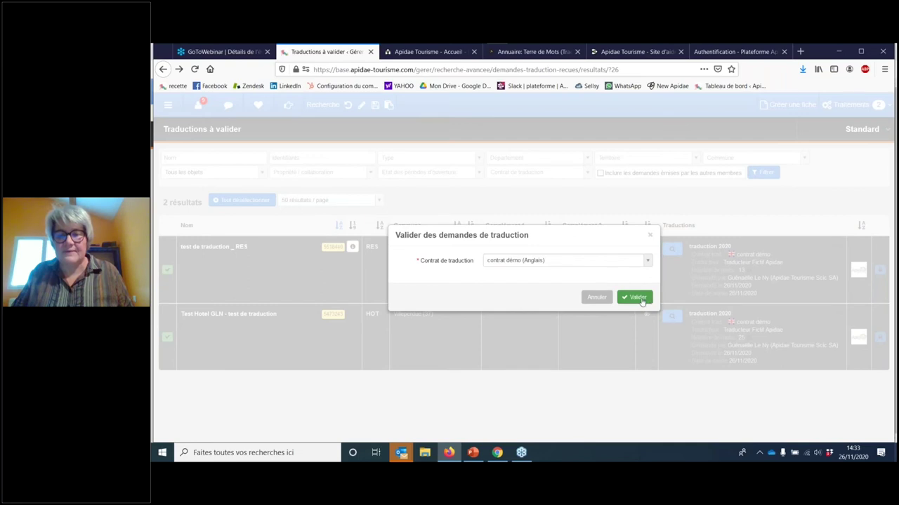
{"action": "left_click", "coordinate": [640, 299]}
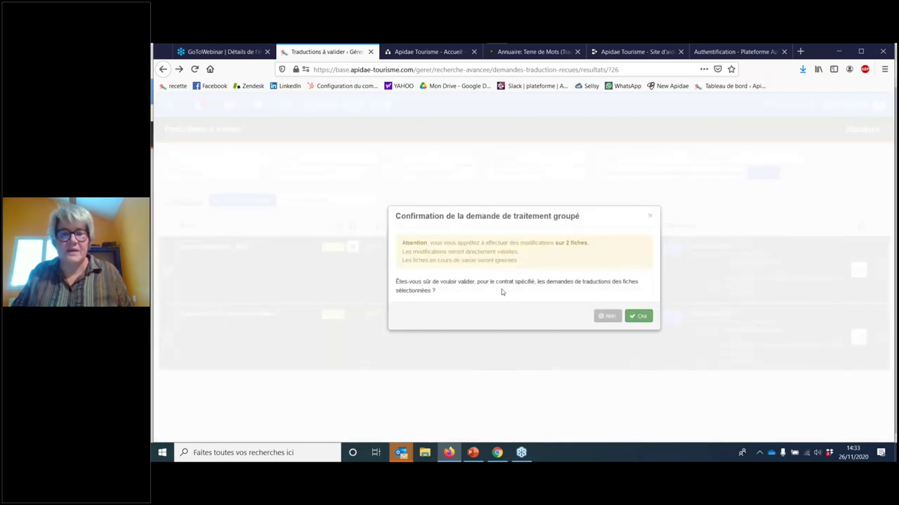
{"action": "left_click", "coordinate": [649, 318]}
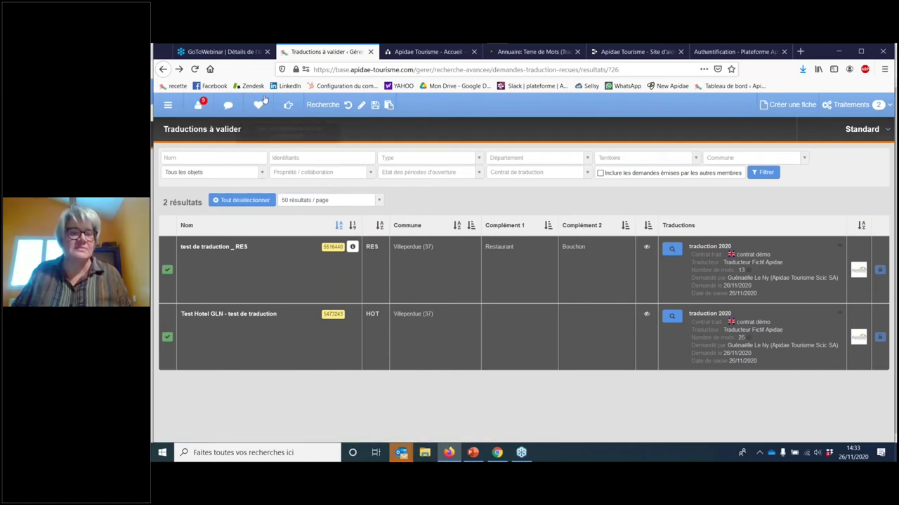
- Open the latest "Valider des demandes de traduction" processing task and expand its detailed report
{"action": "left_click", "coordinate": [229, 107]}
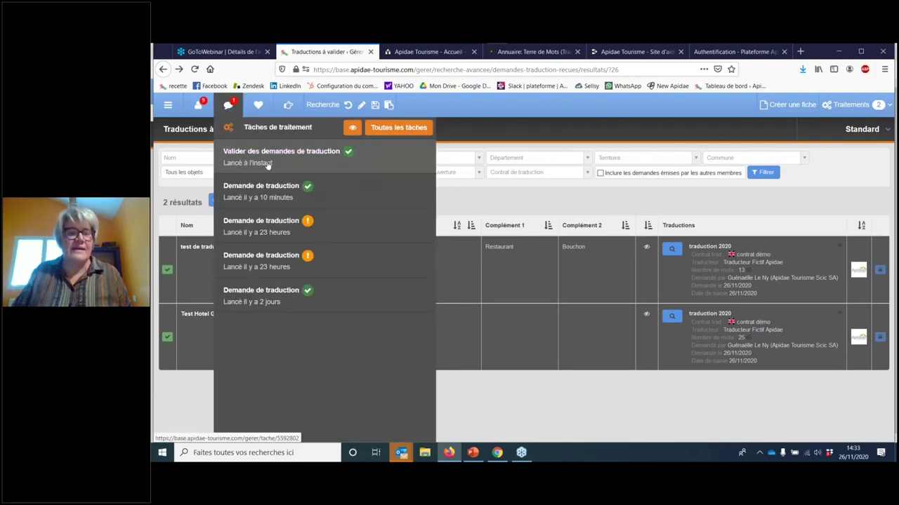
{"action": "left_click", "coordinate": [268, 164]}
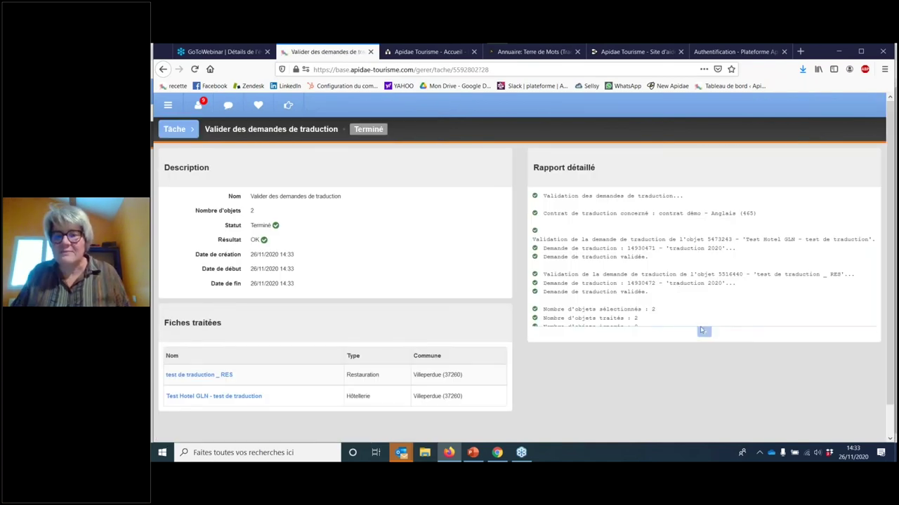
{"action": "left_click", "coordinate": [703, 335]}
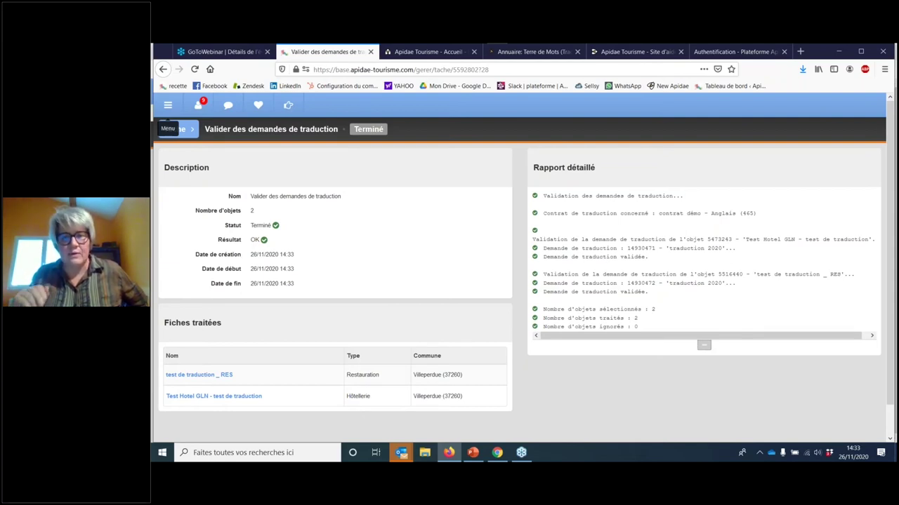
- Open "contrat démo" from the translation contracts in the Administrer module and review its information, request statuses and collaborators
{"action": "left_click", "coordinate": [169, 106]}
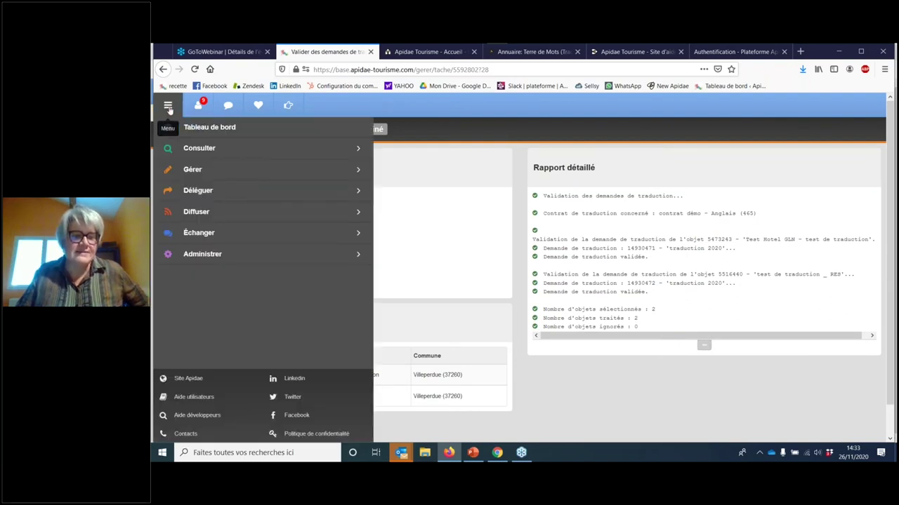
{"action": "left_click", "coordinate": [211, 255]}
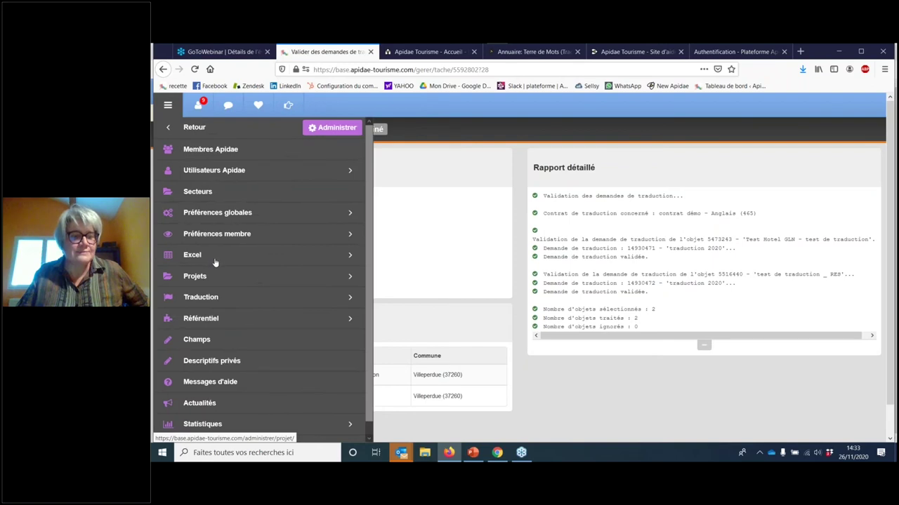
{"action": "left_click", "coordinate": [222, 301]}
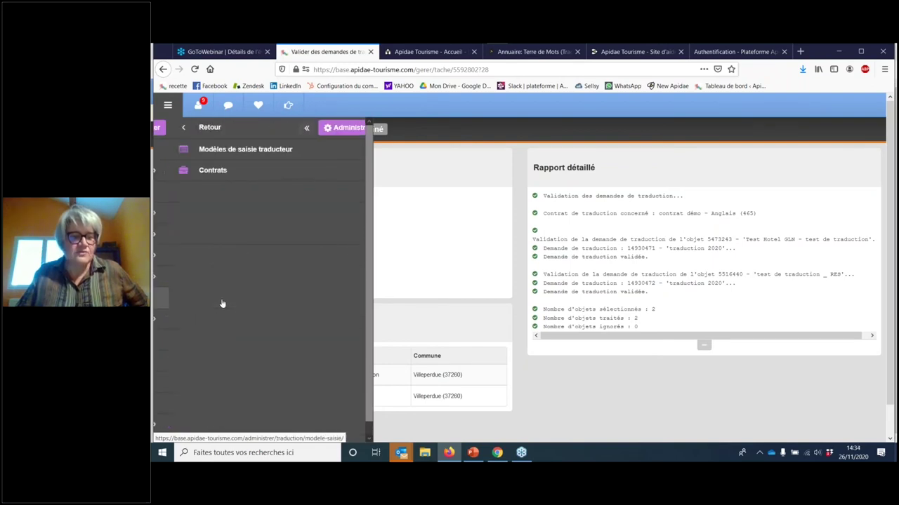
{"action": "left_click", "coordinate": [222, 173]}
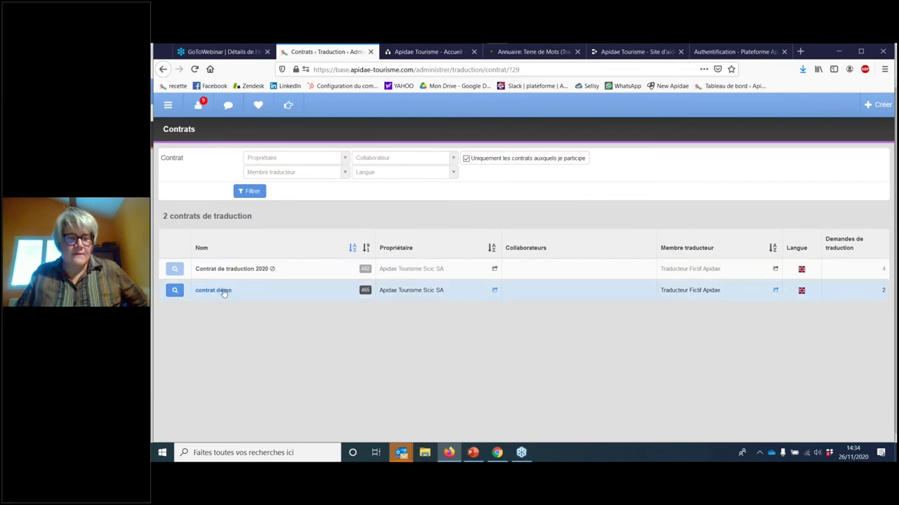
{"action": "left_click", "coordinate": [225, 294]}
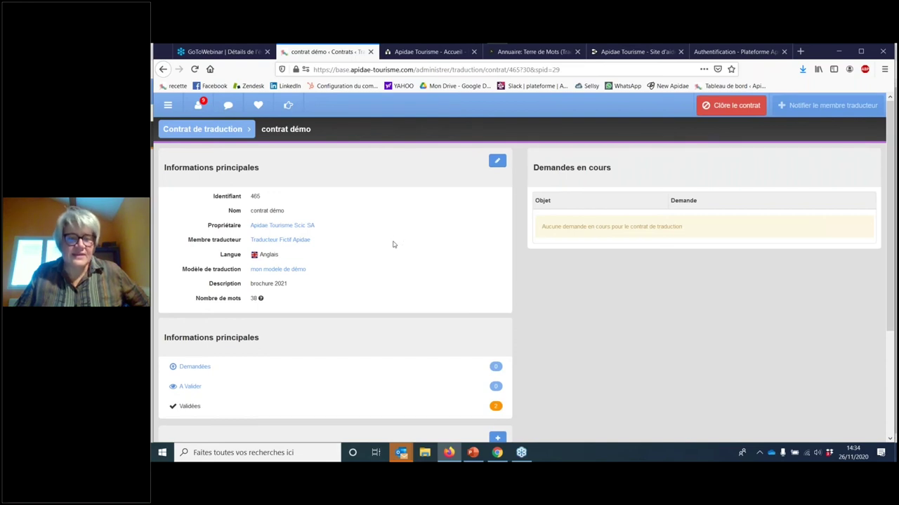
{"action": "scroll", "coordinate": [393, 246], "scroll_direction": "down", "scroll_amount": 1}
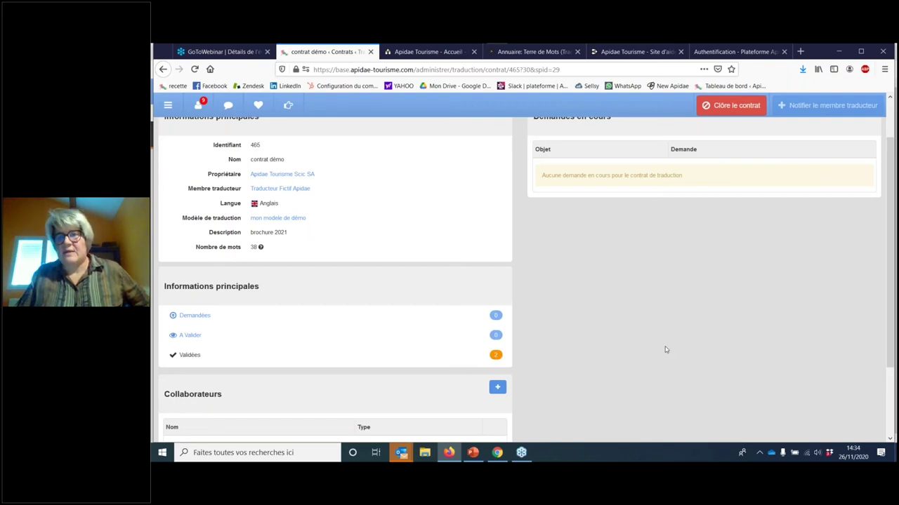
{"action": "scroll", "coordinate": [666, 350], "scroll_direction": "up", "scroll_amount": 1}
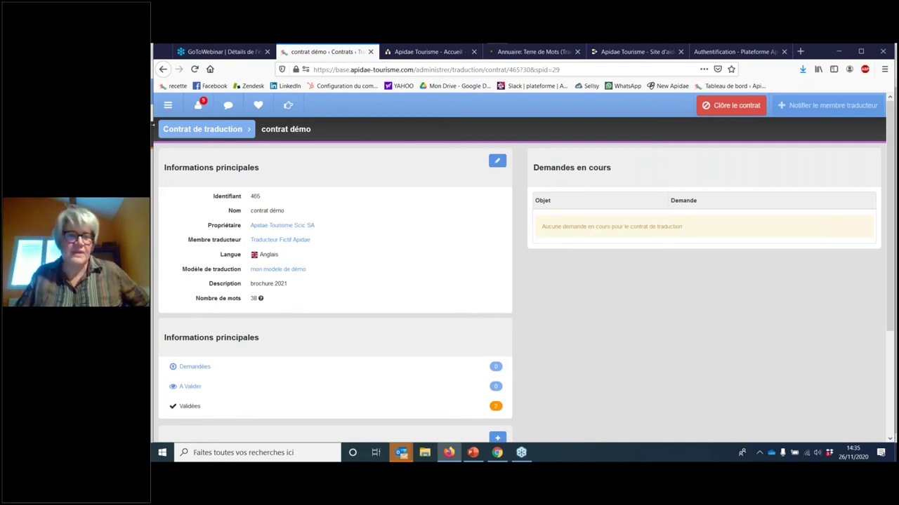
- Open the Mes données list in the Gérer module
{"action": "left_click", "coordinate": [168, 106]}
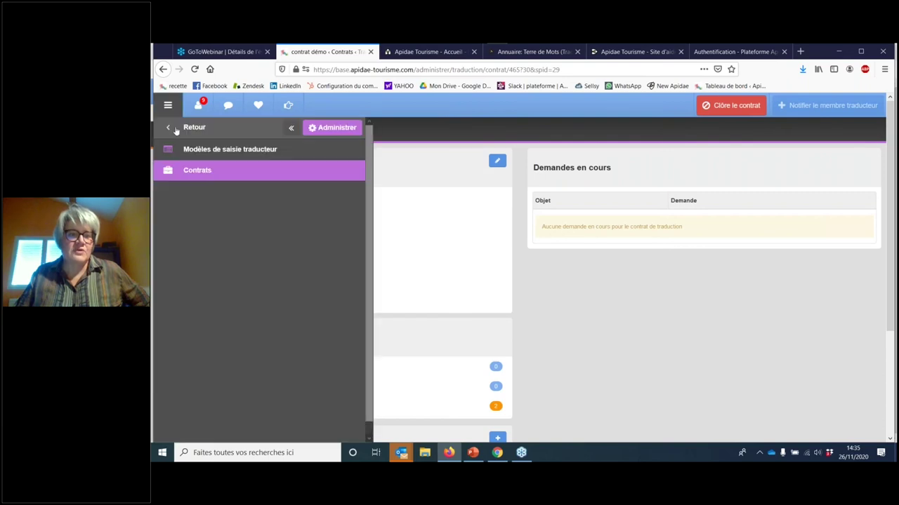
{"action": "left_click", "coordinate": [176, 130]}
{"action": "left_click", "coordinate": [177, 129]}
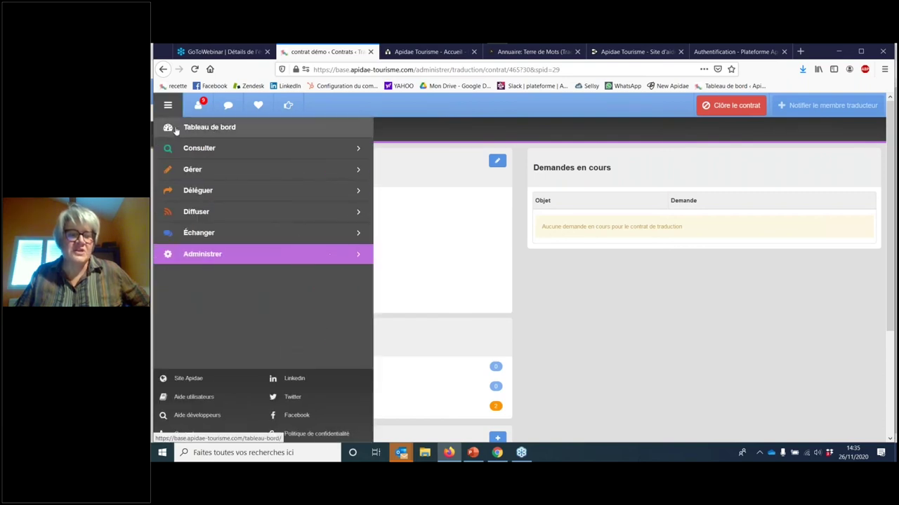
{"action": "left_click", "coordinate": [188, 173]}
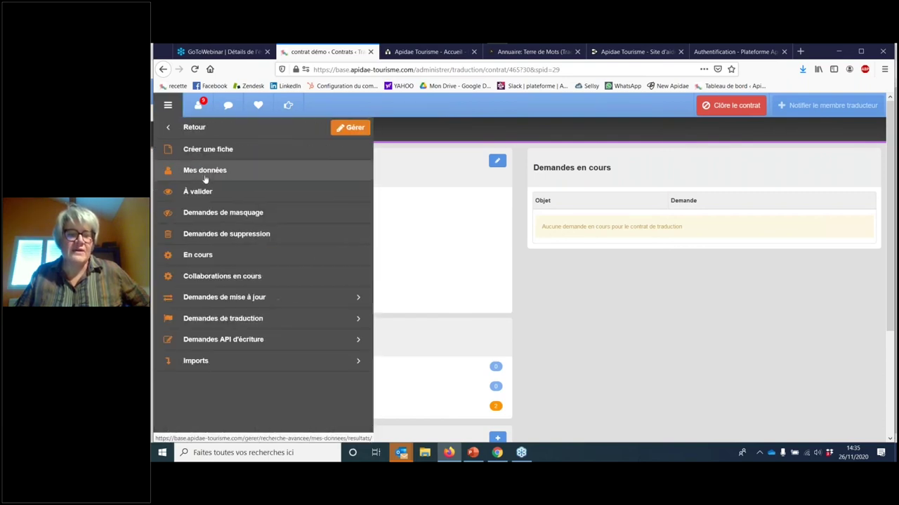
{"action": "left_click", "coordinate": [205, 178]}
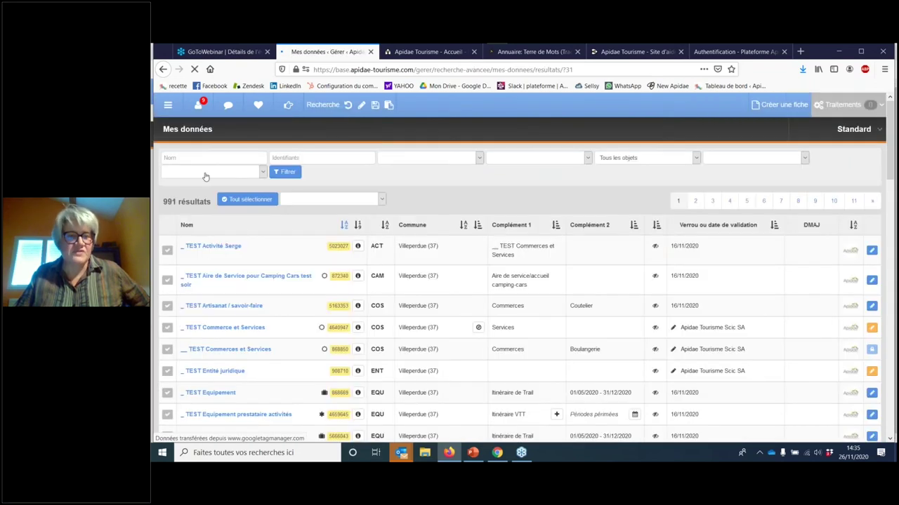
- Filter the Mes données list by the name "test de traduction" and switch its display mode to Handicap
{"action": "left_click", "coordinate": [183, 159]}
{"action": "type", "text": "test"}
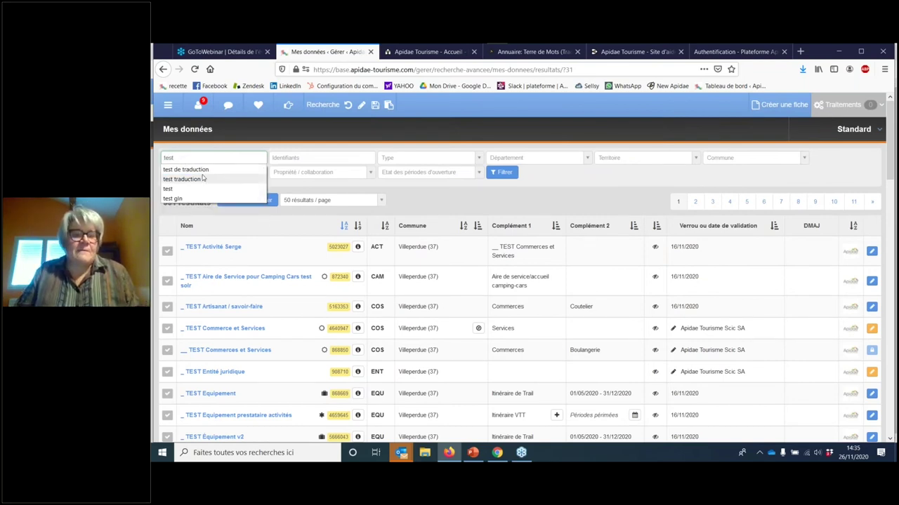
{"action": "left_click", "coordinate": [204, 171]}
{"action": "left_click", "coordinate": [498, 173]}
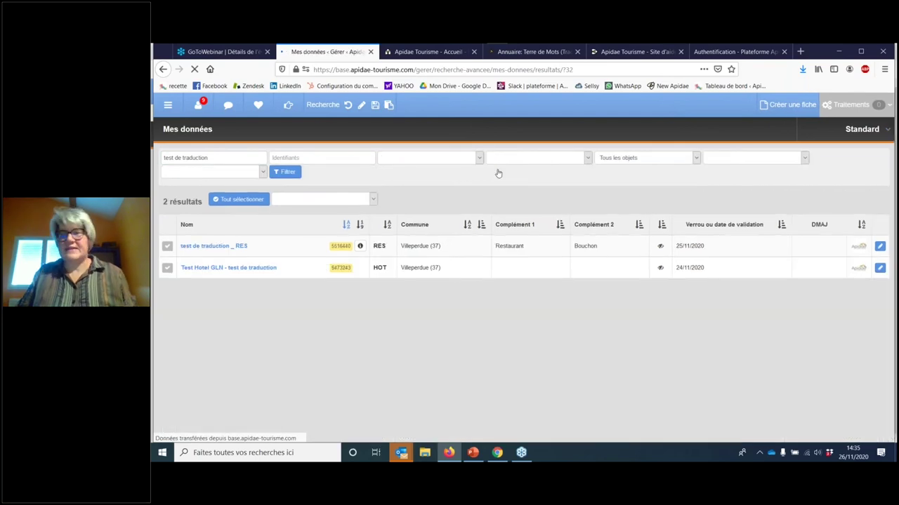
{"action": "left_click", "coordinate": [851, 130]}
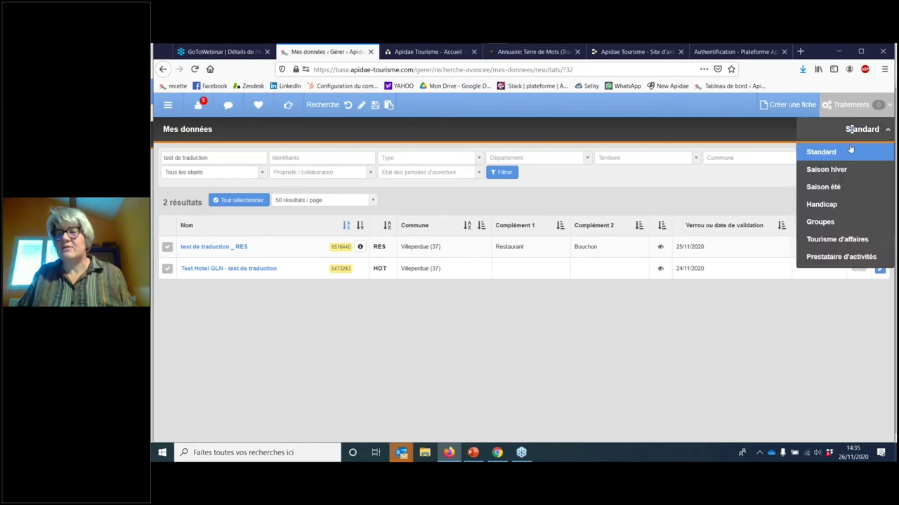
{"action": "left_click", "coordinate": [832, 206]}
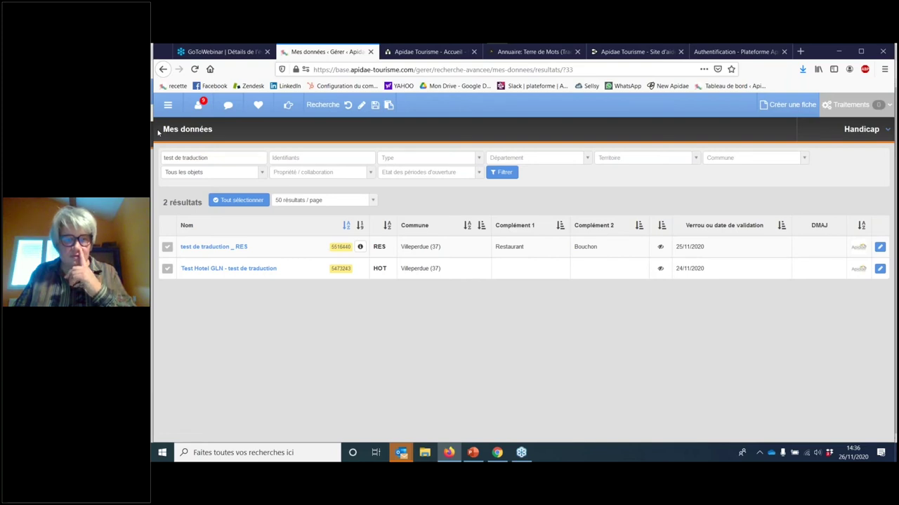
{"action": "left_click", "coordinate": [168, 106]}
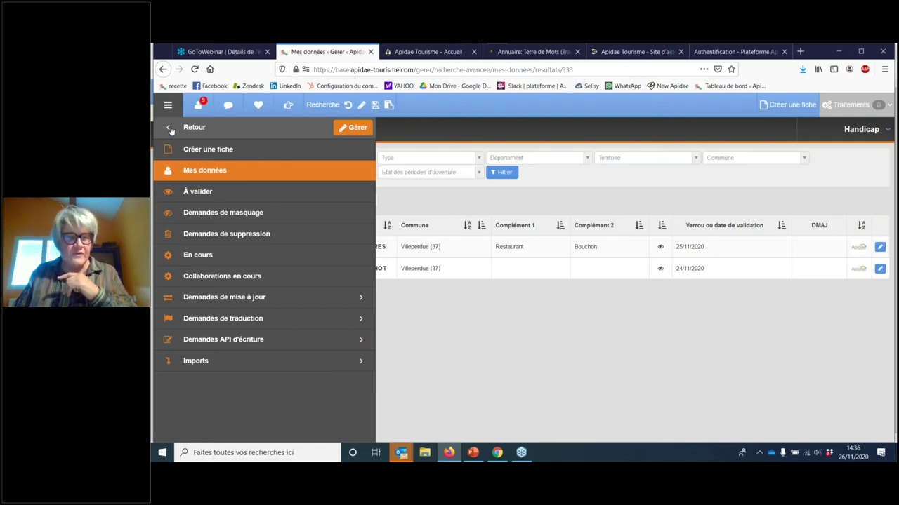
{"action": "left_click", "coordinate": [171, 129]}
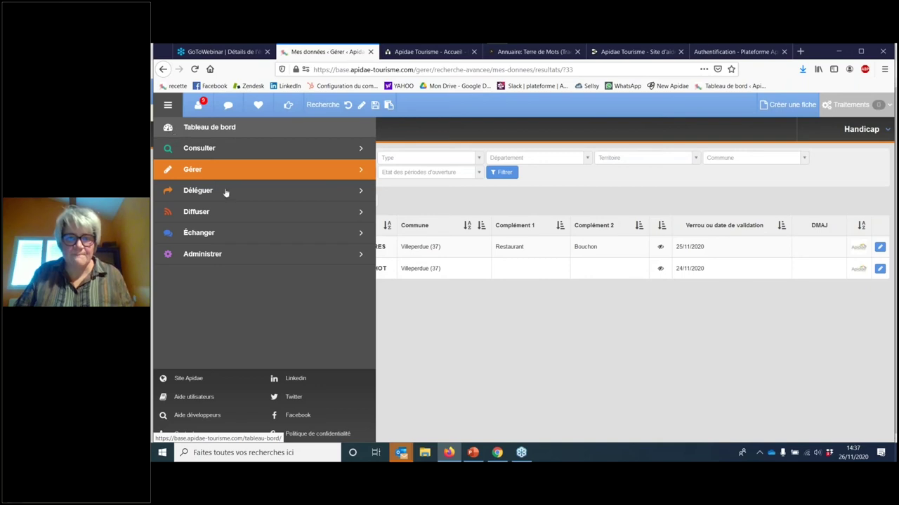
{"action": "left_click", "coordinate": [499, 366]}
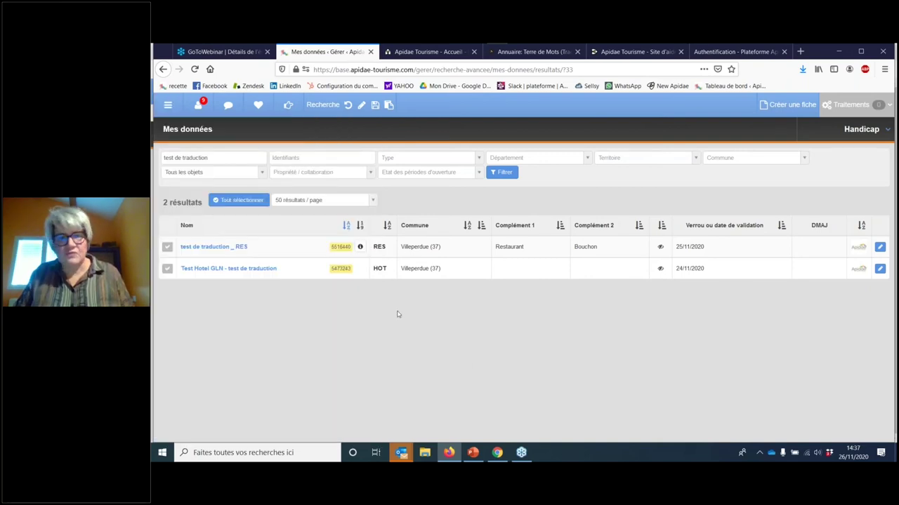
- Open the translation contracts in the Administrer module and list all of them, not only those the member participates in
{"action": "left_click", "coordinate": [168, 106]}
{"action": "left_click", "coordinate": [218, 256]}
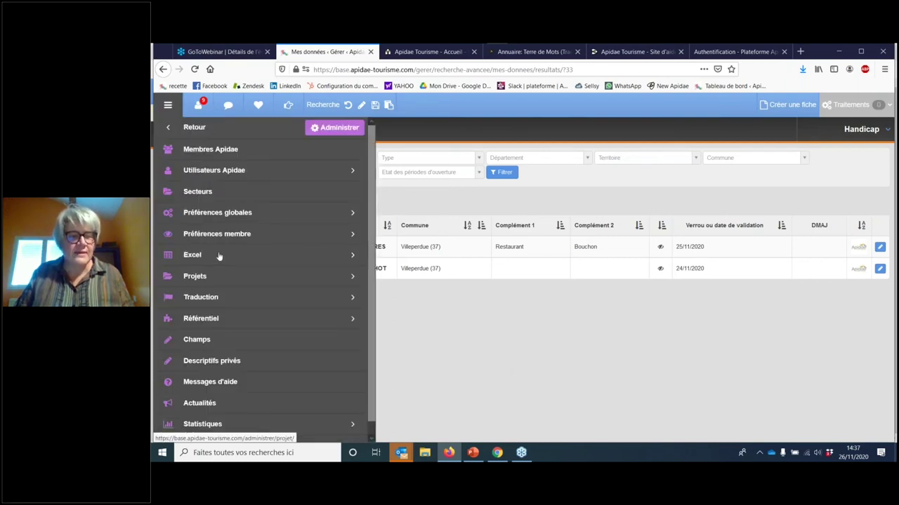
{"action": "left_click", "coordinate": [238, 301]}
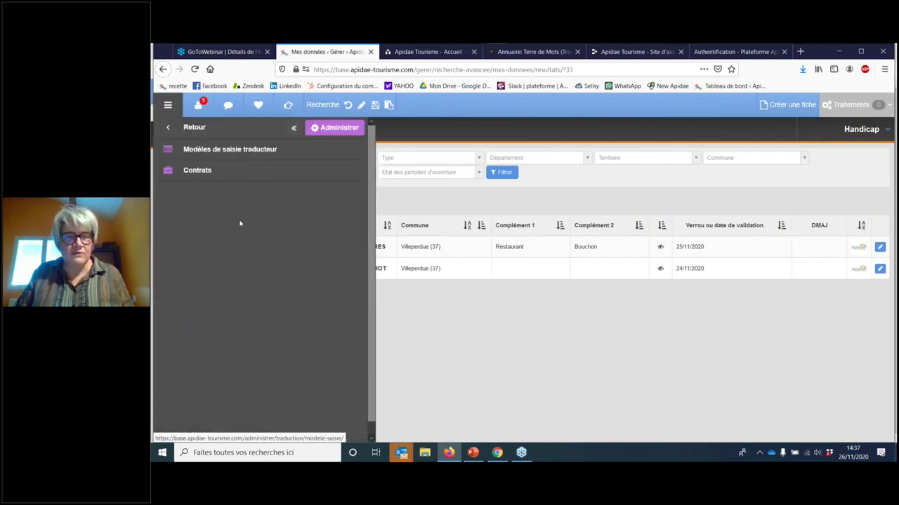
{"action": "left_click", "coordinate": [217, 173]}
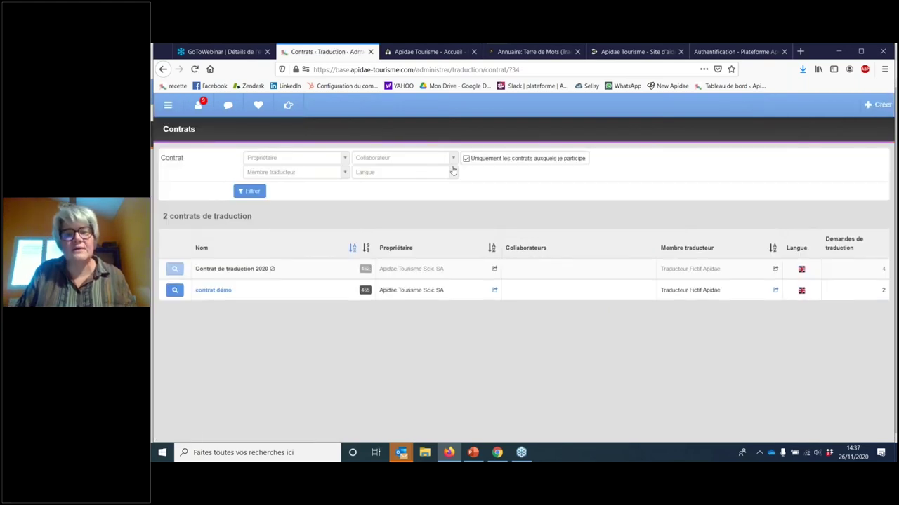
{"action": "left_click", "coordinate": [465, 159]}
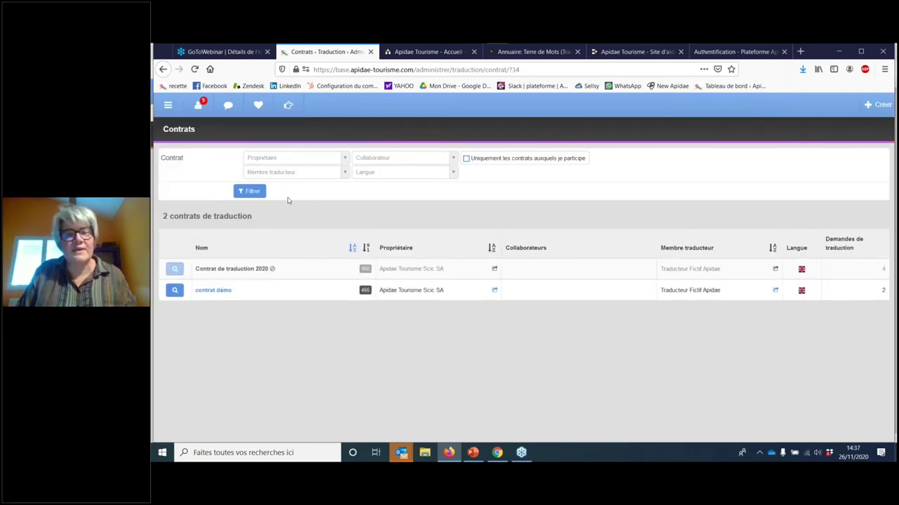
{"action": "left_click", "coordinate": [252, 191]}
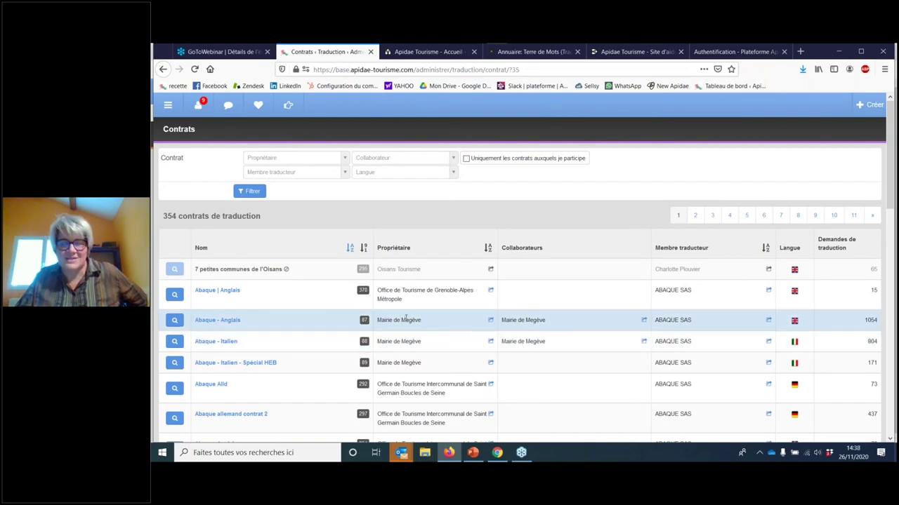
- Look through the full list of translation contracts, checking their owners, collaborators, translator members and languages
{"action": "scroll", "coordinate": [406, 317], "scroll_direction": "down", "scroll_amount": 5}
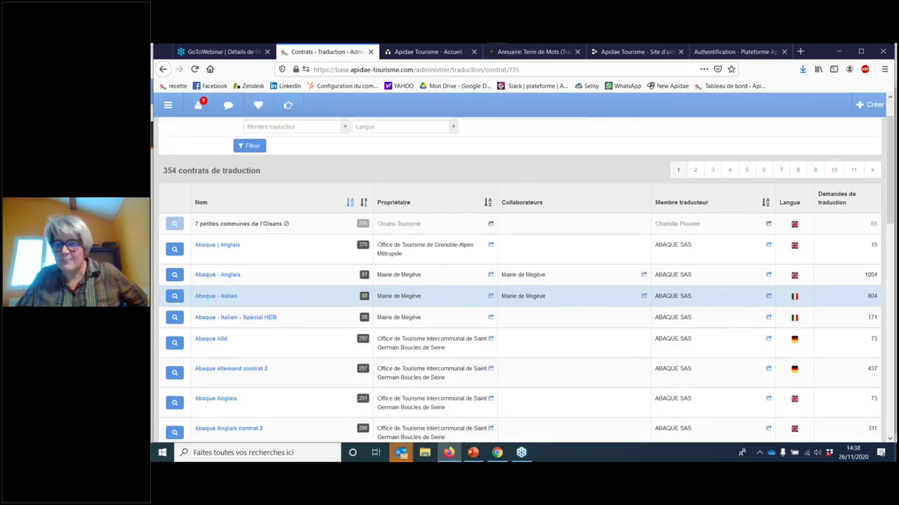
{"action": "scroll", "coordinate": [406, 316], "scroll_direction": "down", "scroll_amount": 4}
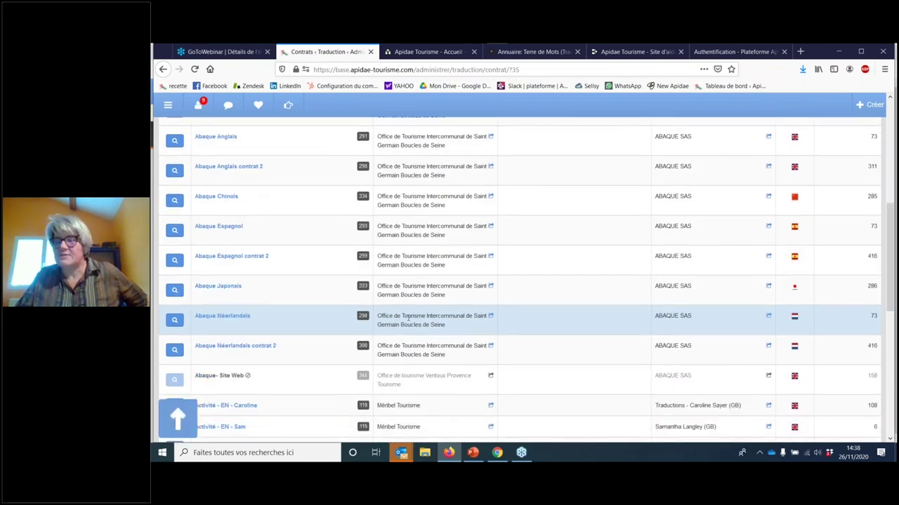
{"action": "scroll", "coordinate": [409, 317], "scroll_direction": "up", "scroll_amount": 8}
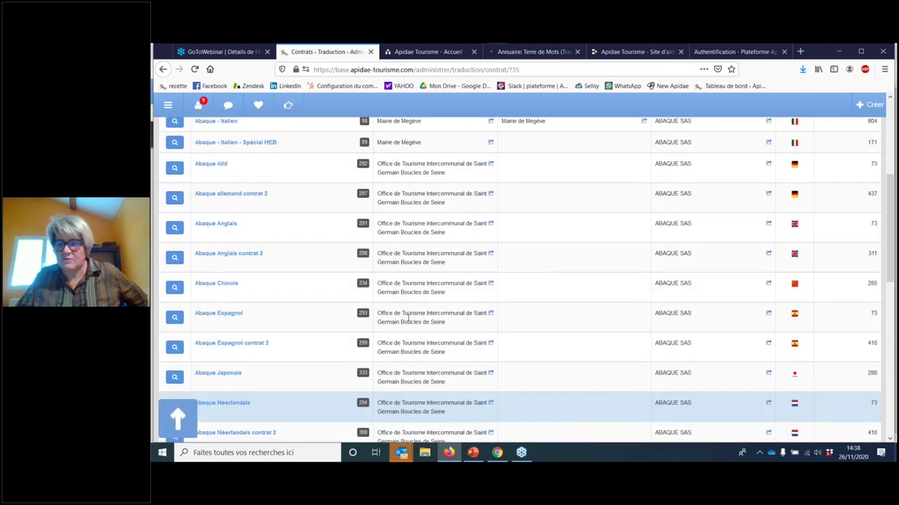
{"action": "scroll", "coordinate": [409, 319], "scroll_direction": "up", "scroll_amount": 1}
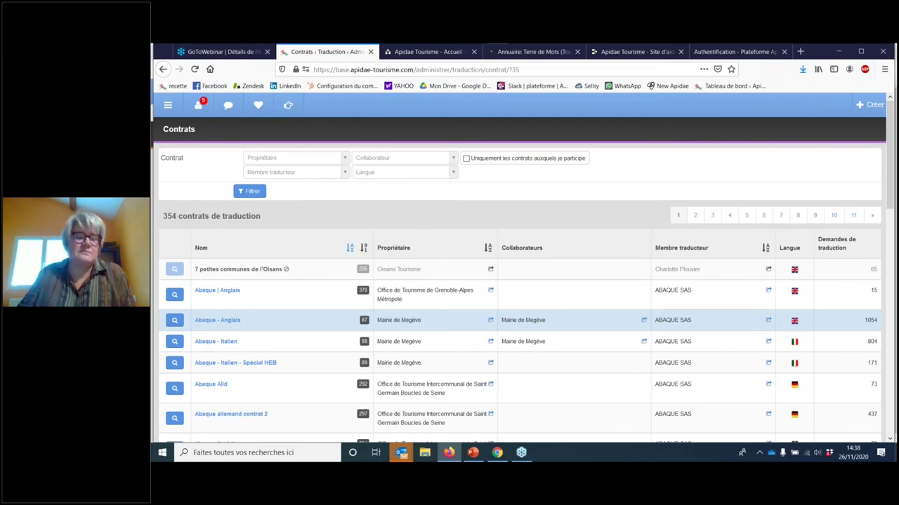
- Leave the translation contracts and open the advanced search (Recherche avancée) in the Consulter module
{"action": "left_click", "coordinate": [168, 106]}
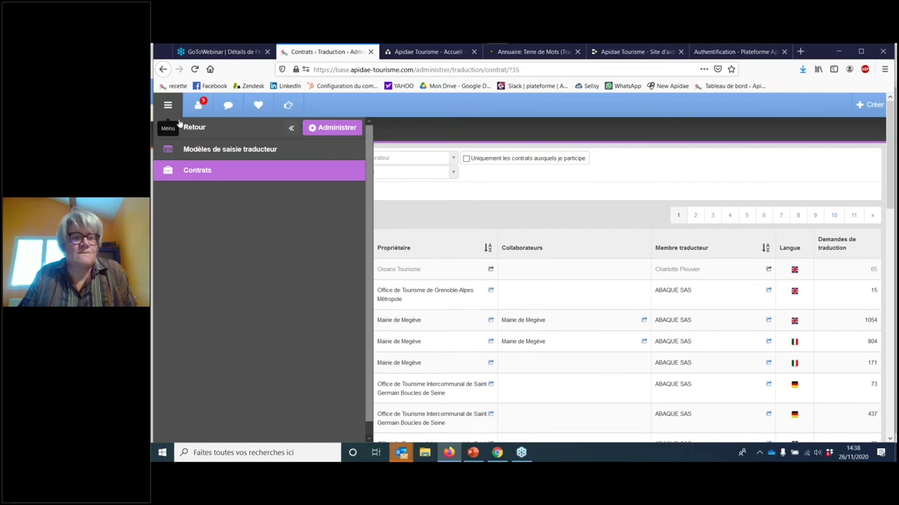
{"action": "left_click", "coordinate": [169, 130]}
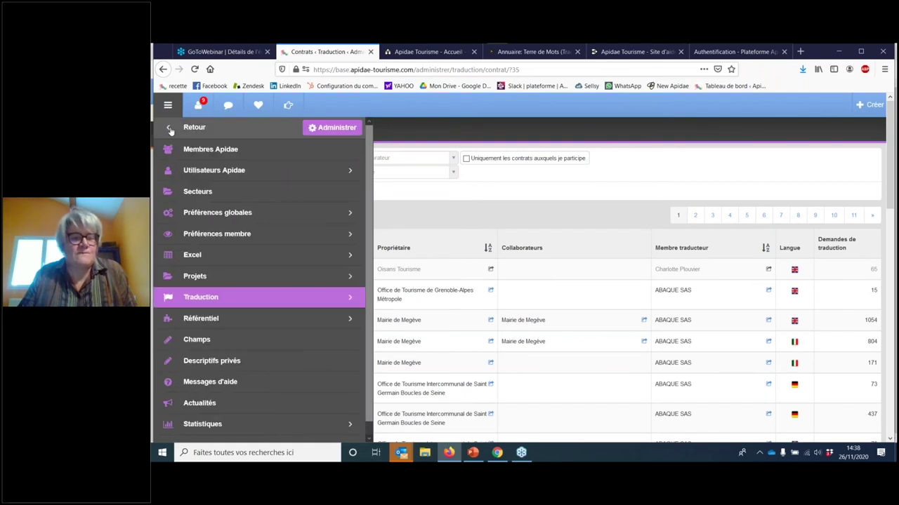
{"action": "left_click", "coordinate": [170, 130]}
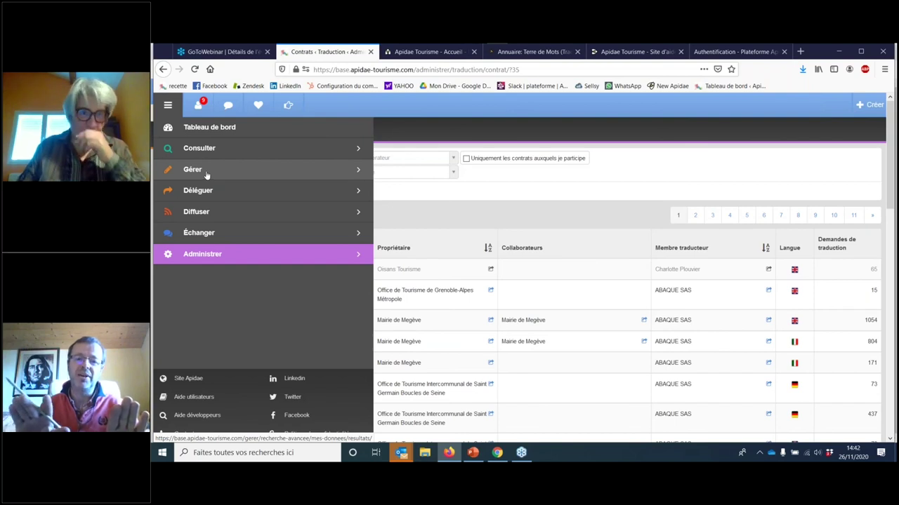
{"action": "left_click", "coordinate": [223, 152]}
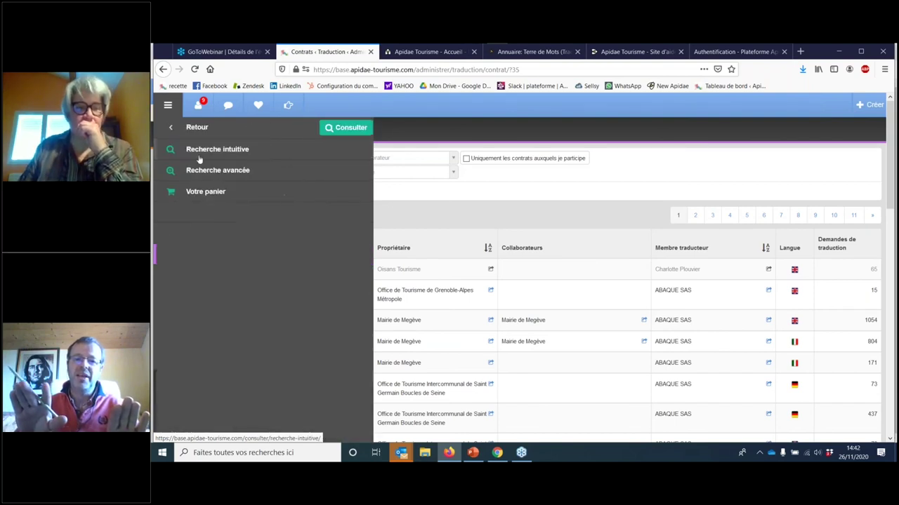
{"action": "left_click", "coordinate": [215, 170]}
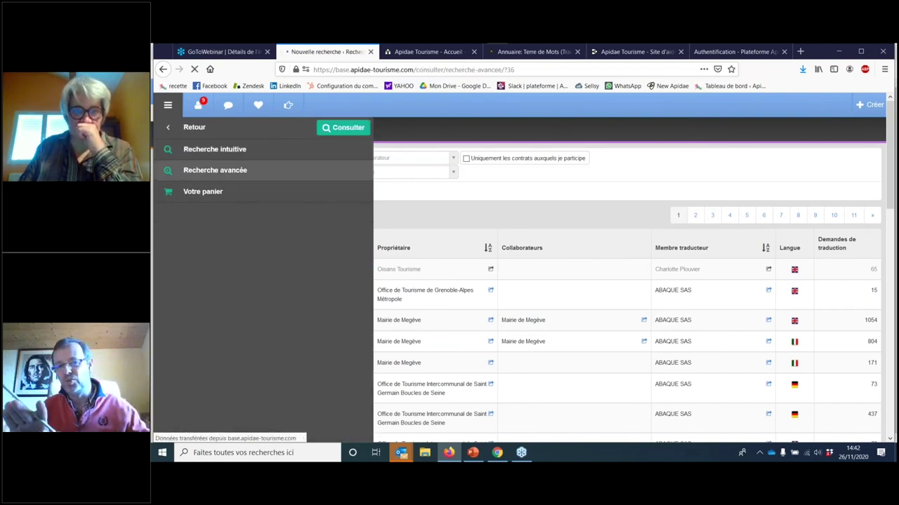